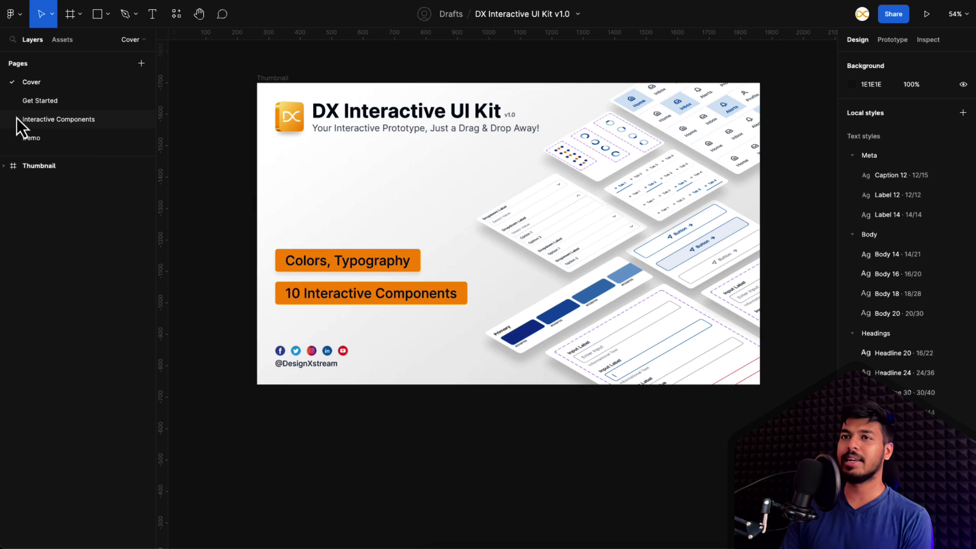
Step: Switch to the Get Started page and pan right to the Modify Text & Color Styles instructions
{"action": "left_click", "coordinate": [41, 106]}
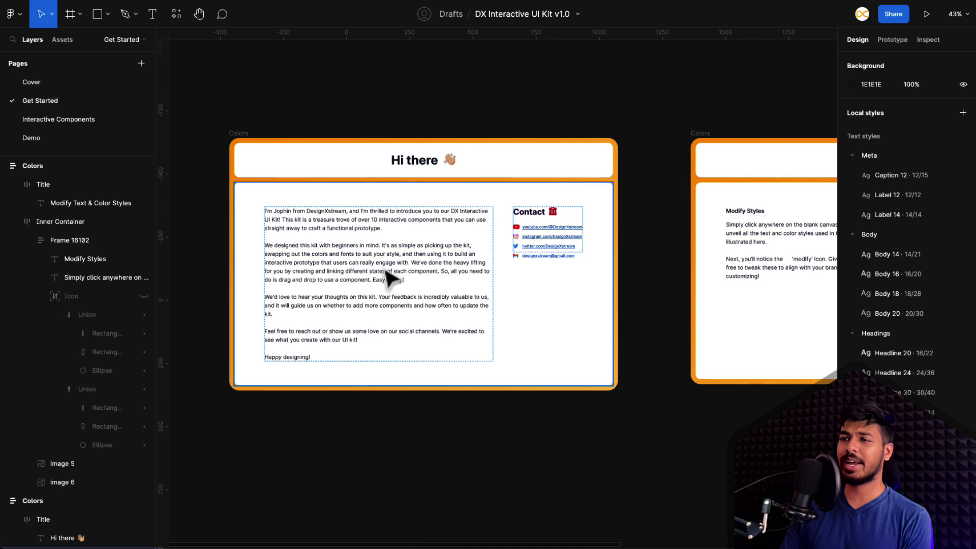
{"action": "scroll", "coordinate": [385, 316], "scroll_direction": "right", "scroll_amount": 5}
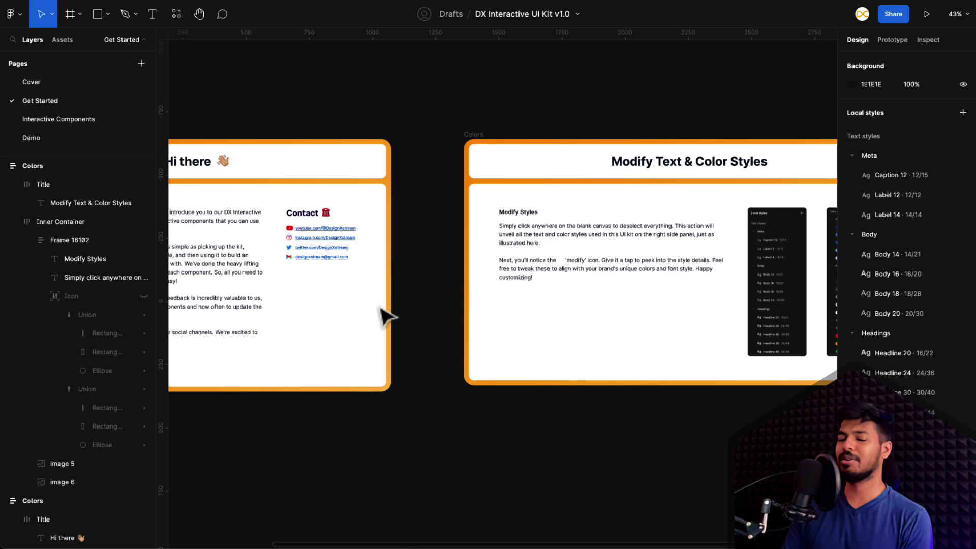
{"action": "scroll", "coordinate": [385, 316], "scroll_direction": "right", "scroll_amount": 2}
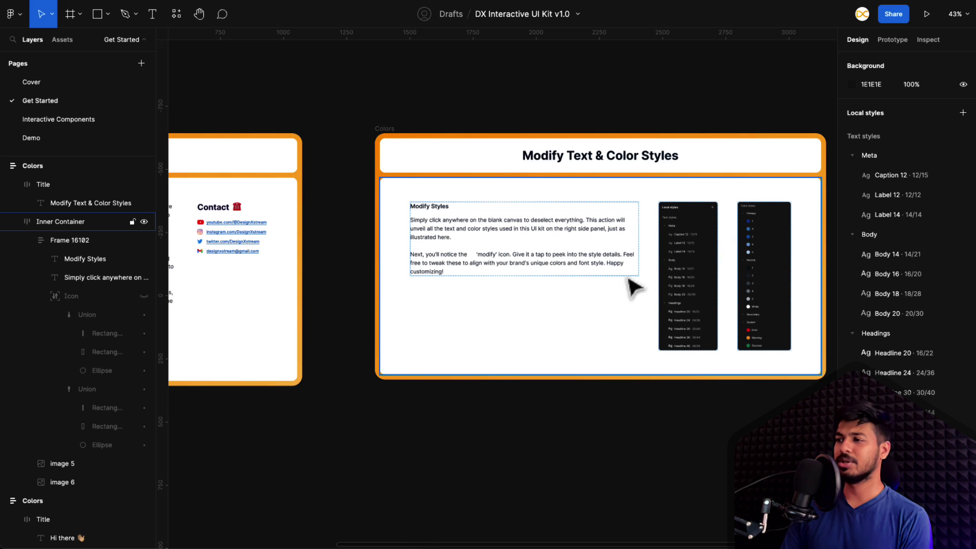
Step: Switch to the Interactive Components page and pan across its frames from Colors to Banner Carousel
{"action": "left_click", "coordinate": [59, 127]}
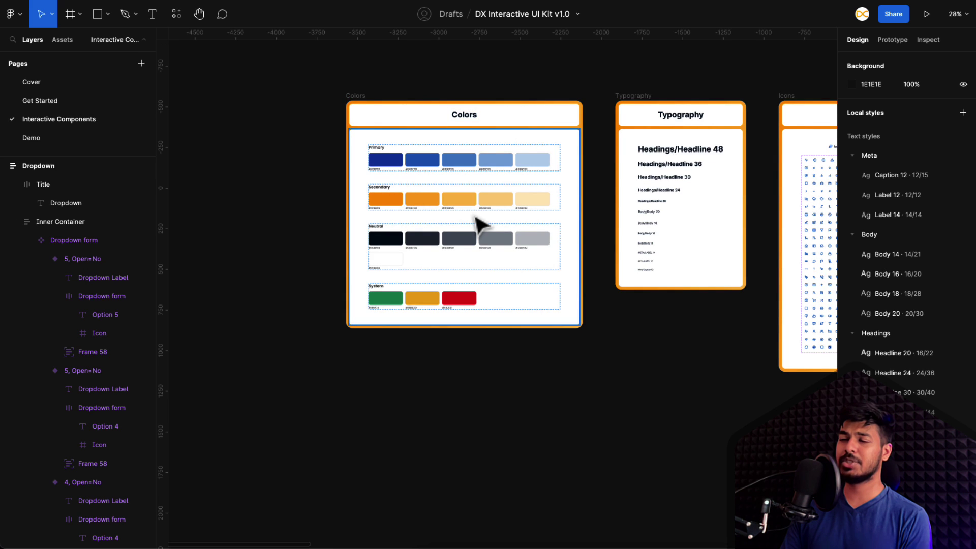
{"action": "scroll", "coordinate": [475, 218], "scroll_direction": "right", "scroll_amount": 3}
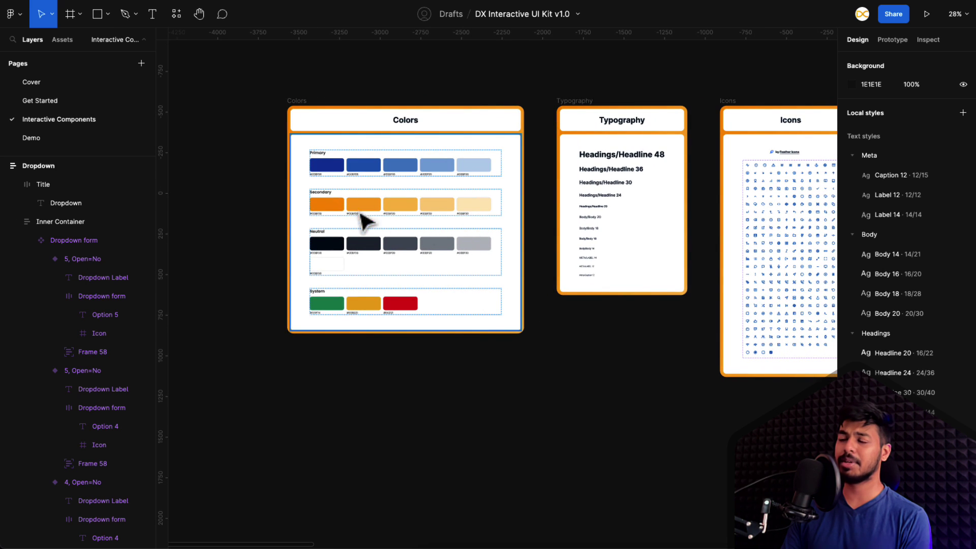
{"action": "scroll", "coordinate": [475, 220], "scroll_direction": "right", "scroll_amount": 5}
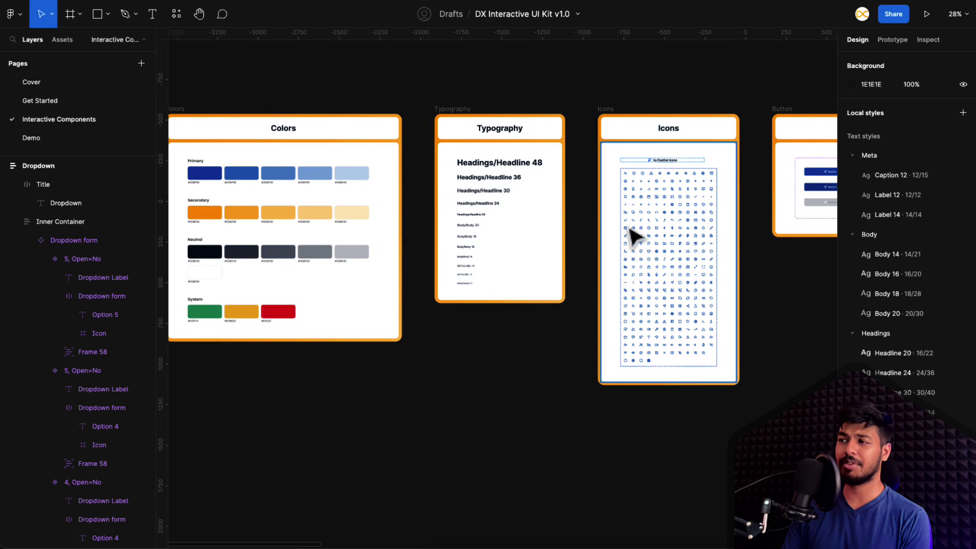
{"action": "scroll", "coordinate": [633, 252], "scroll_direction": "right", "scroll_amount": 15}
{"action": "scroll", "coordinate": [478, 217], "scroll_direction": "right", "scroll_amount": 20}
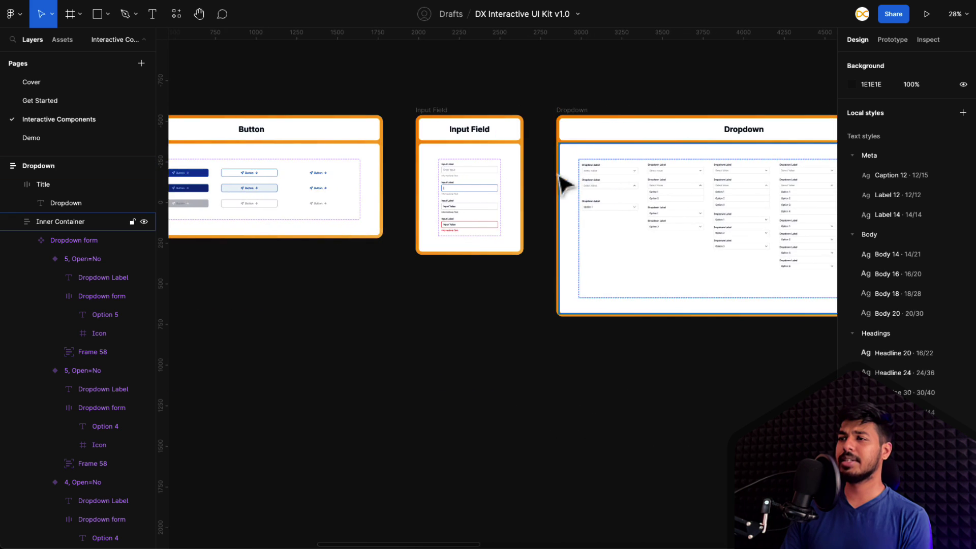
{"action": "scroll", "coordinate": [495, 218], "scroll_direction": "right", "scroll_amount": 20}
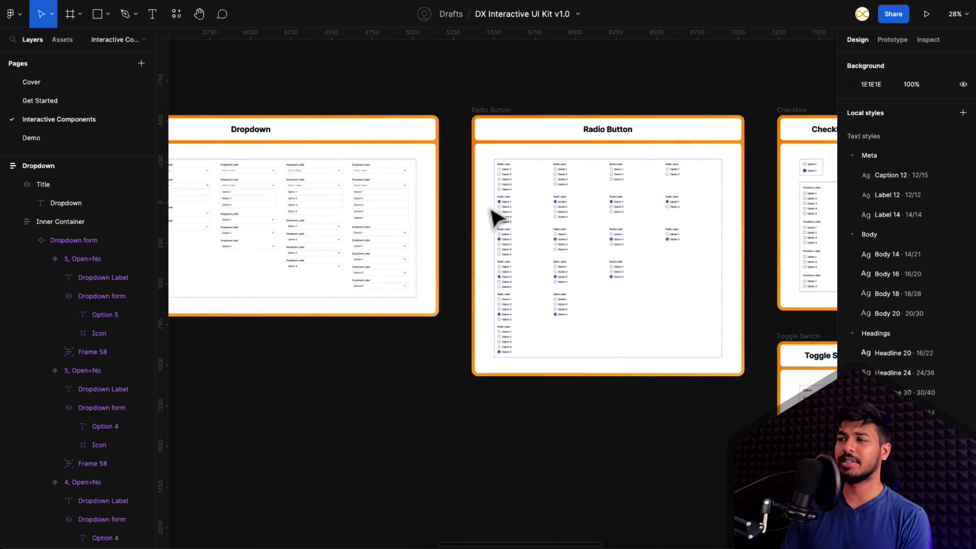
{"action": "scroll", "coordinate": [625, 196], "scroll_direction": "right", "scroll_amount": 15}
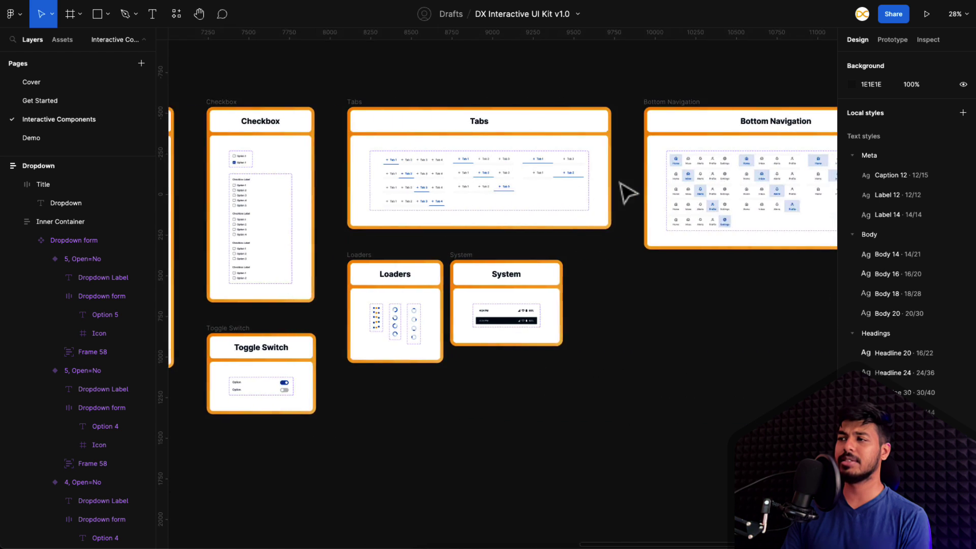
{"action": "scroll", "coordinate": [592, 248], "scroll_direction": "right", "scroll_amount": 10}
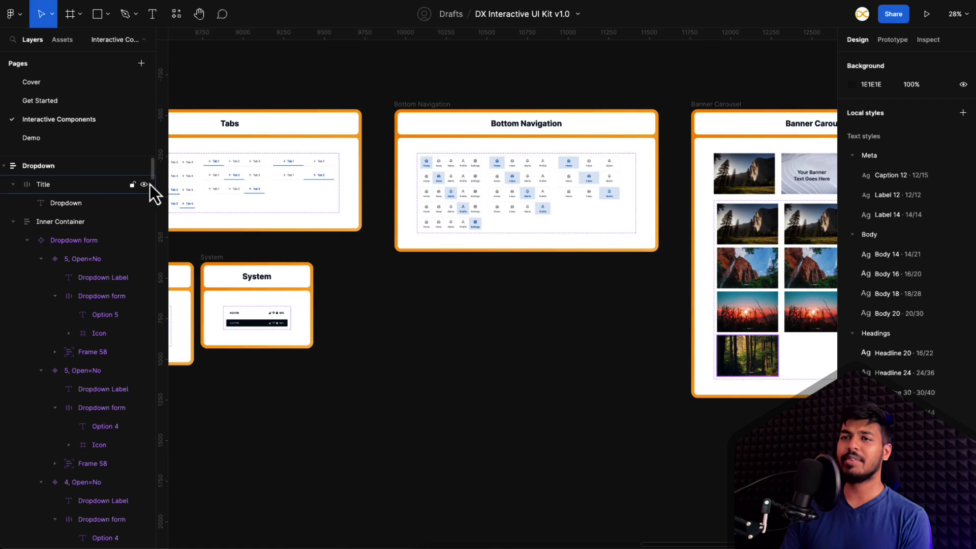
Step: On the Demo page, select the Demo - 02 sign-in frame and start its prototype preview
{"action": "left_click", "coordinate": [47, 145]}
{"action": "scroll", "coordinate": [518, 280], "scroll_direction": "left", "scroll_amount": 3}
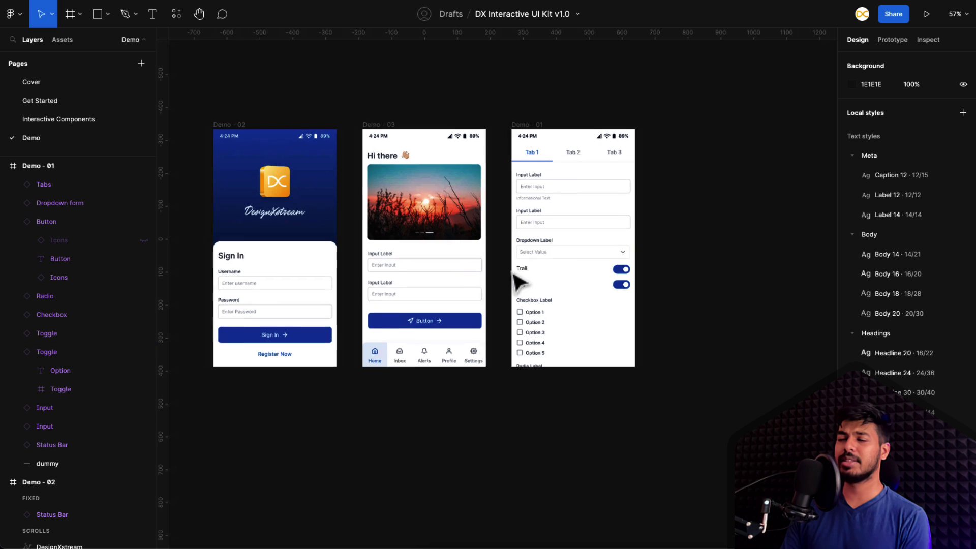
{"action": "left_click", "coordinate": [283, 137]}
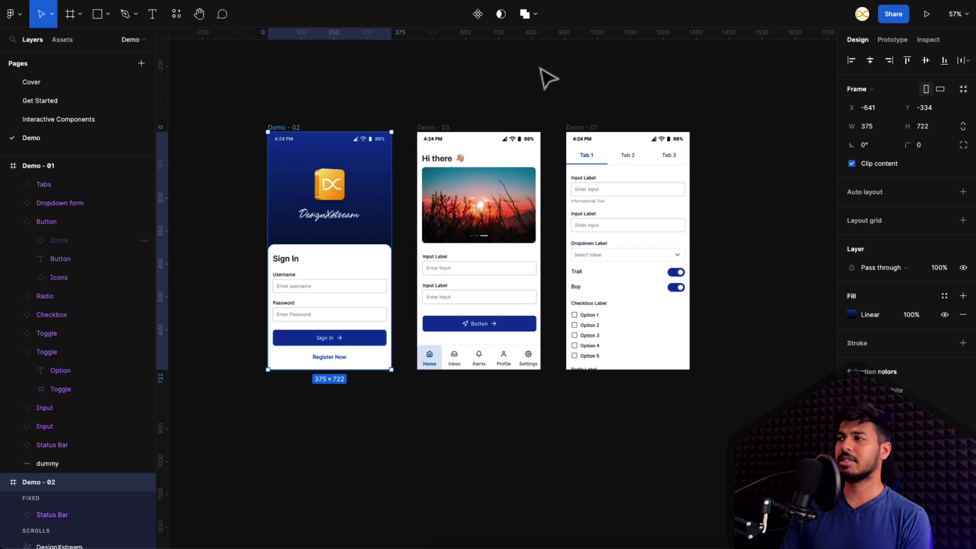
{"action": "left_click", "coordinate": [927, 14]}
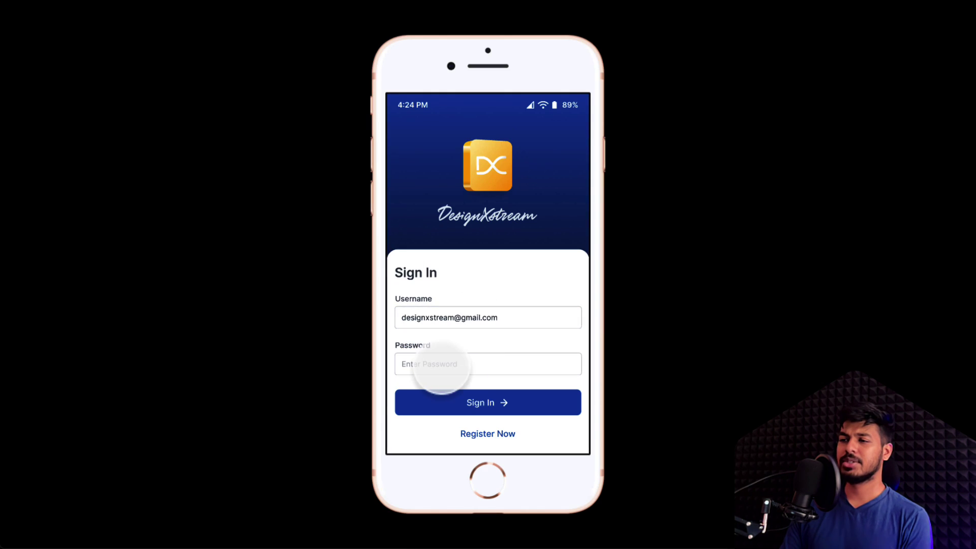
Step: Sign in, swipe the banner carousel, then visit the Inbox, Profile and Settings sections
{"action": "left_click", "coordinate": [466, 366]}
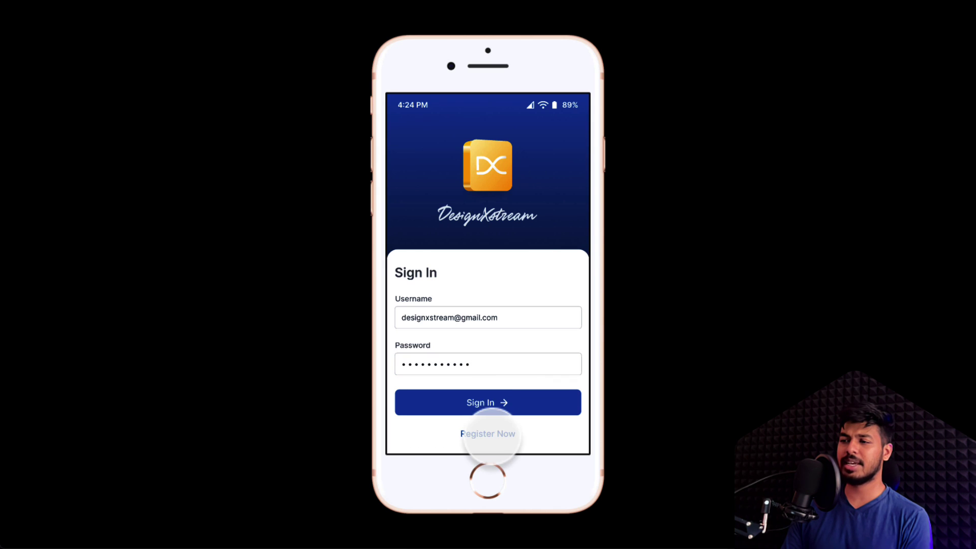
{"action": "left_click", "coordinate": [488, 434]}
{"action": "left_click_drag", "start_coordinate": [534, 228], "coordinate": [463, 230]}
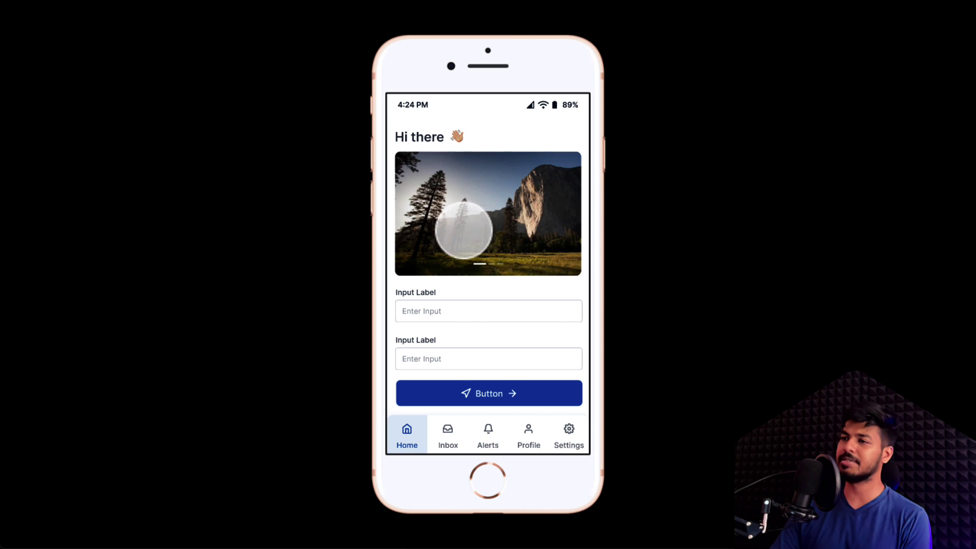
{"action": "left_click_drag", "start_coordinate": [523, 218], "coordinate": [447, 222]}
{"action": "left_click", "coordinate": [436, 312]}
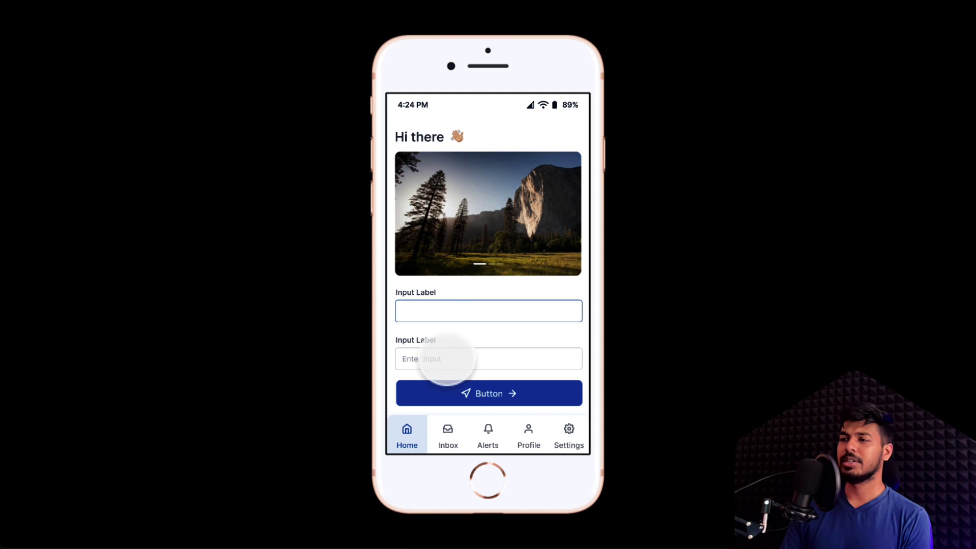
{"action": "left_click", "coordinate": [447, 433]}
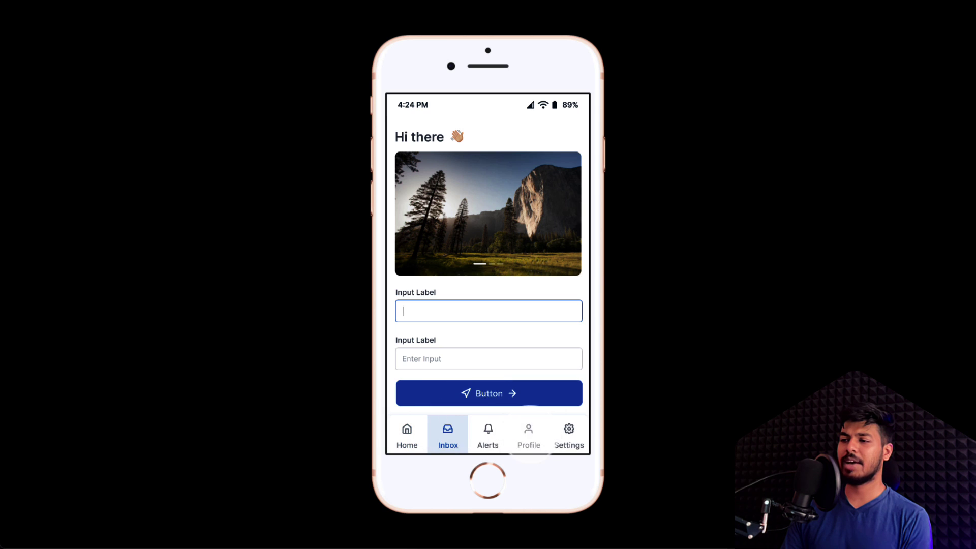
{"action": "left_click", "coordinate": [529, 433]}
{"action": "left_click", "coordinate": [569, 433]}
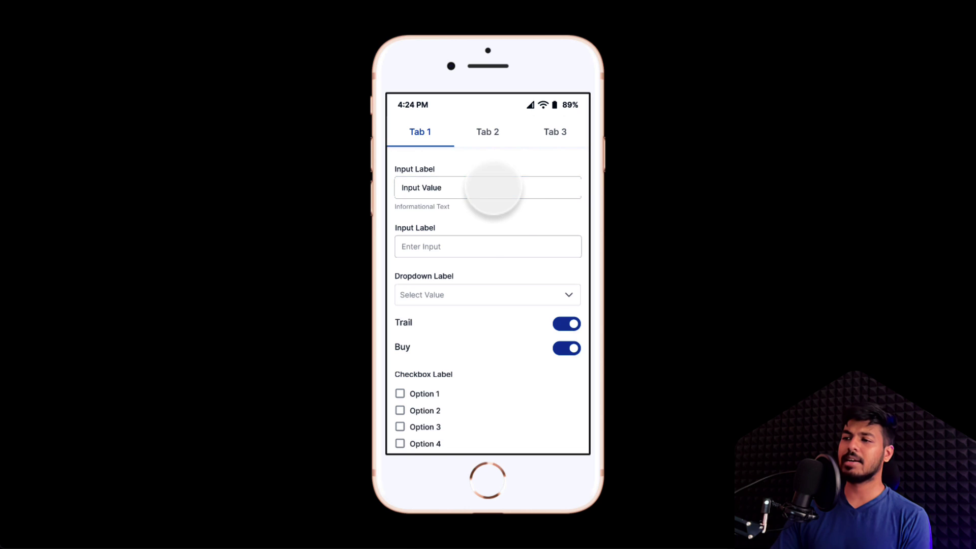
Step: On the form, choose Platinum in the dropdown, turn off Trail and Buy, and check Option 1
{"action": "left_click", "coordinate": [473, 295]}
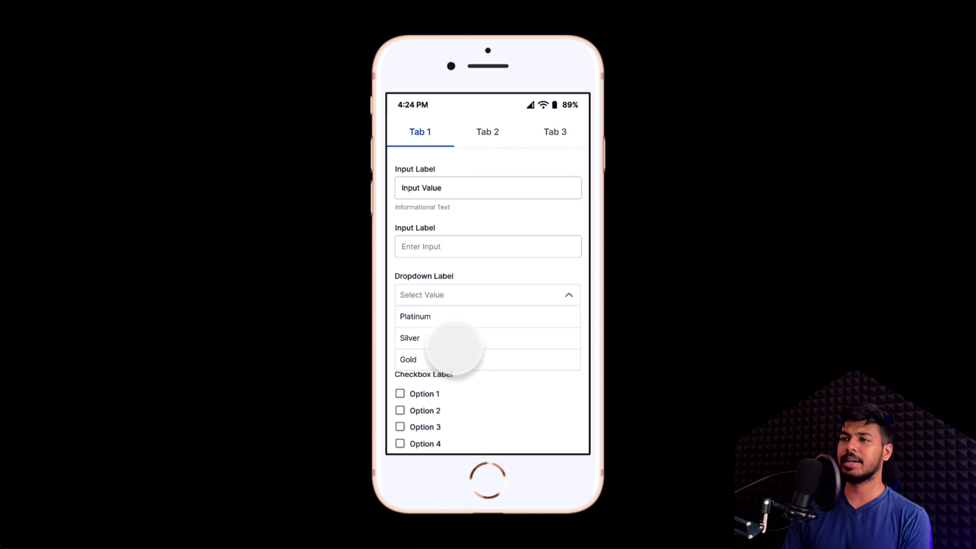
{"action": "left_click", "coordinate": [425, 317]}
{"action": "left_click", "coordinate": [451, 295]}
{"action": "left_click", "coordinate": [426, 318]}
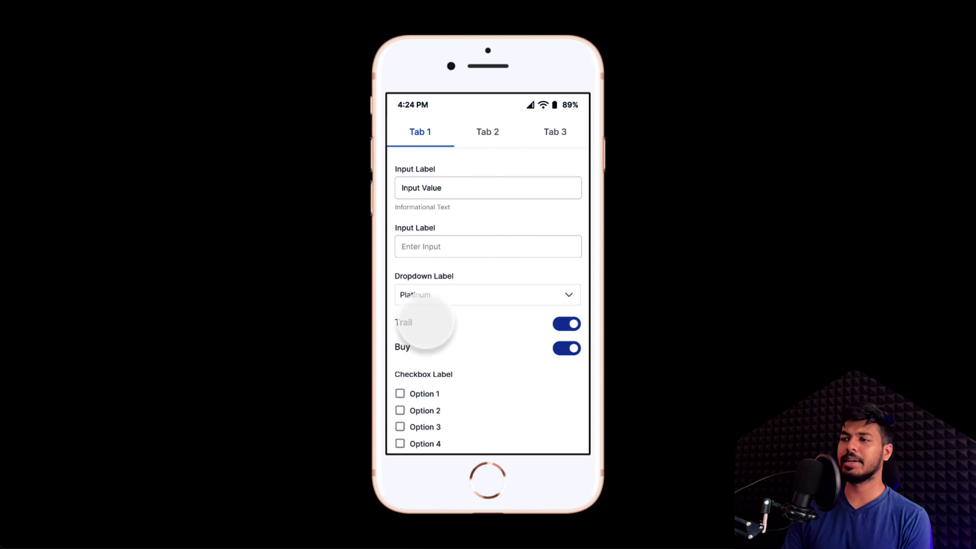
{"action": "left_click", "coordinate": [566, 323]}
{"action": "left_click", "coordinate": [566, 348]}
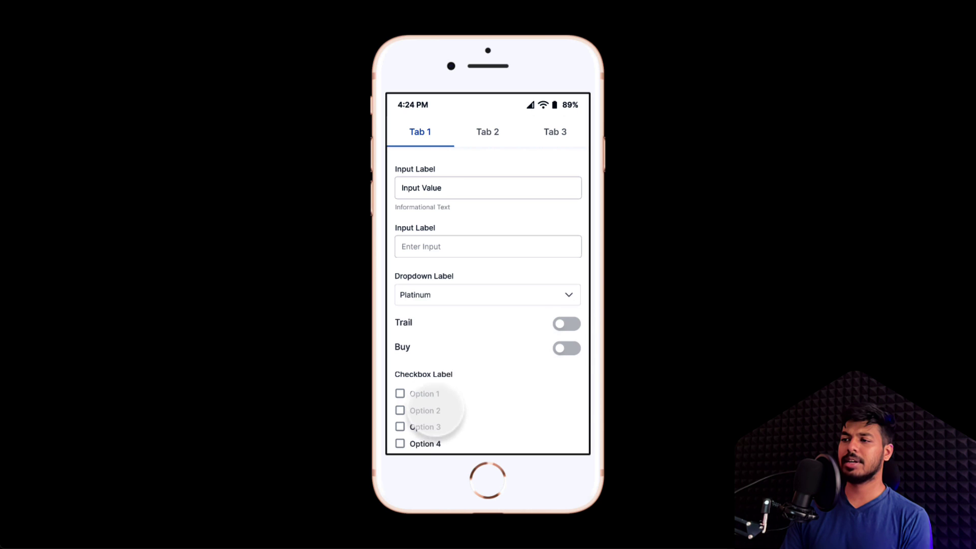
{"action": "left_click", "coordinate": [423, 394]}
Step: Switch through the form's Tab 2 and Tab 3, then back to Tab 1
{"action": "scroll", "coordinate": [464, 405], "scroll_direction": "down", "scroll_amount": 3}
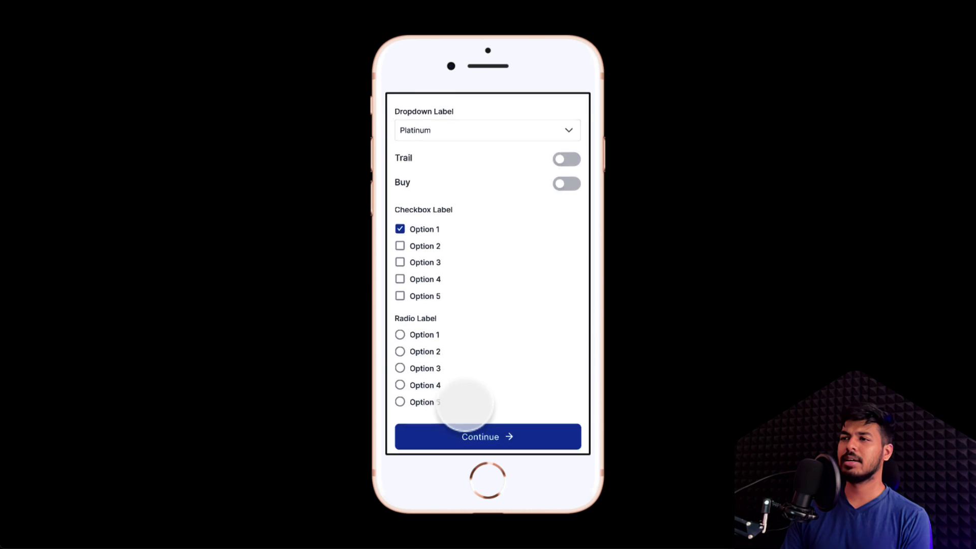
{"action": "scroll", "coordinate": [464, 406], "scroll_direction": "up", "scroll_amount": 3}
{"action": "left_click", "coordinate": [497, 132]}
{"action": "left_click", "coordinate": [555, 131]}
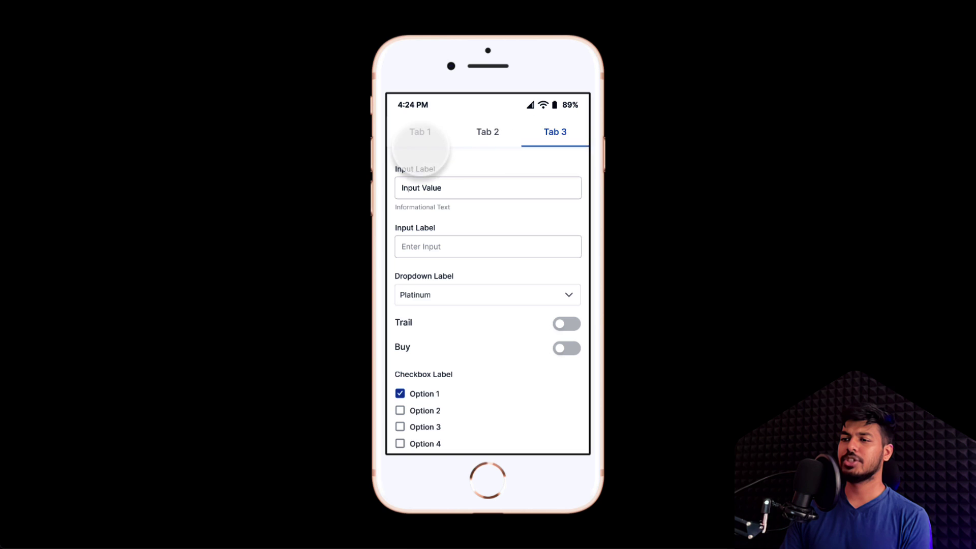
{"action": "left_click", "coordinate": [421, 149]}
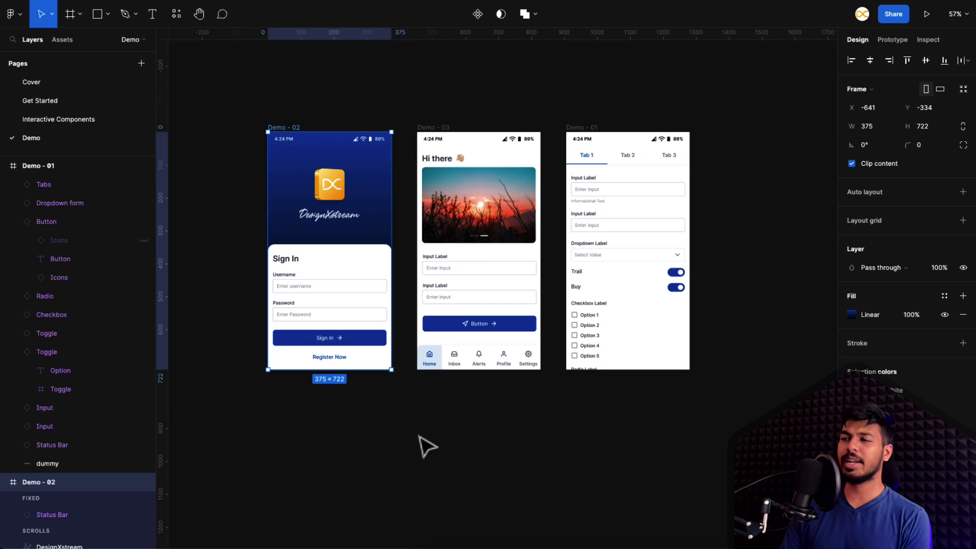
Step: Create a 375×667 iPhone 8 frame beside the demo screens and move it into place
{"action": "left_click", "coordinate": [427, 447]}
{"action": "scroll", "coordinate": [427, 447], "scroll_direction": "right", "scroll_amount": 5}
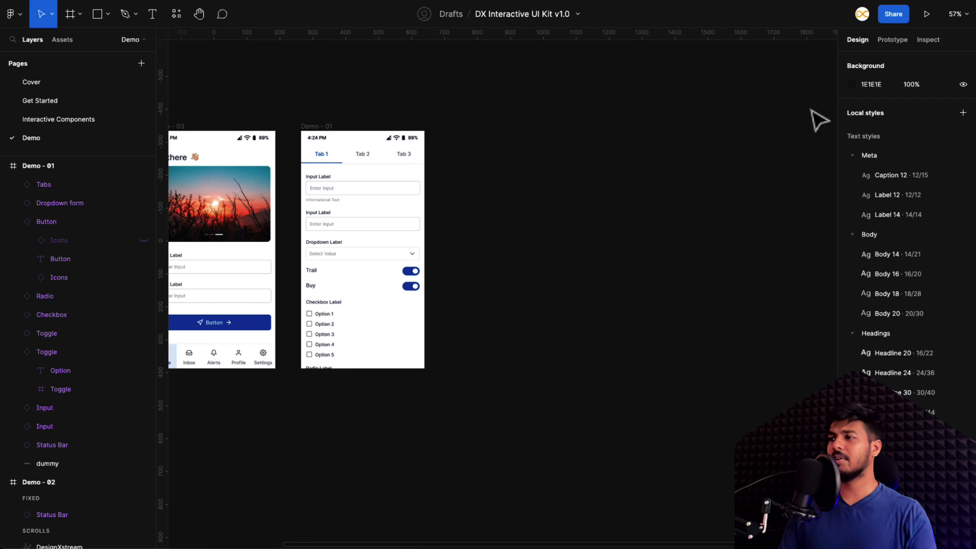
{"action": "key", "text": "f"}
{"action": "left_click", "coordinate": [876, 265]}
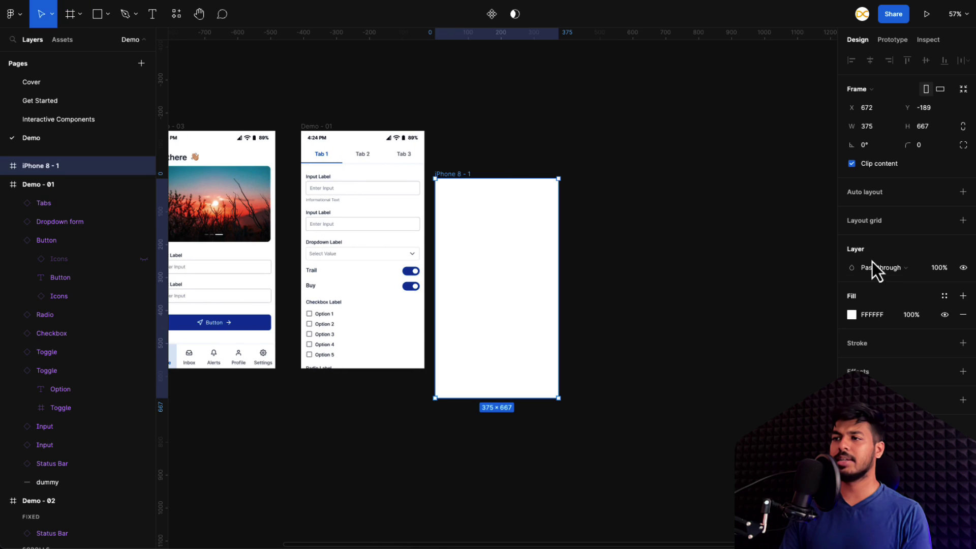
{"action": "left_click_drag", "start_coordinate": [462, 173], "coordinate": [482, 127]}
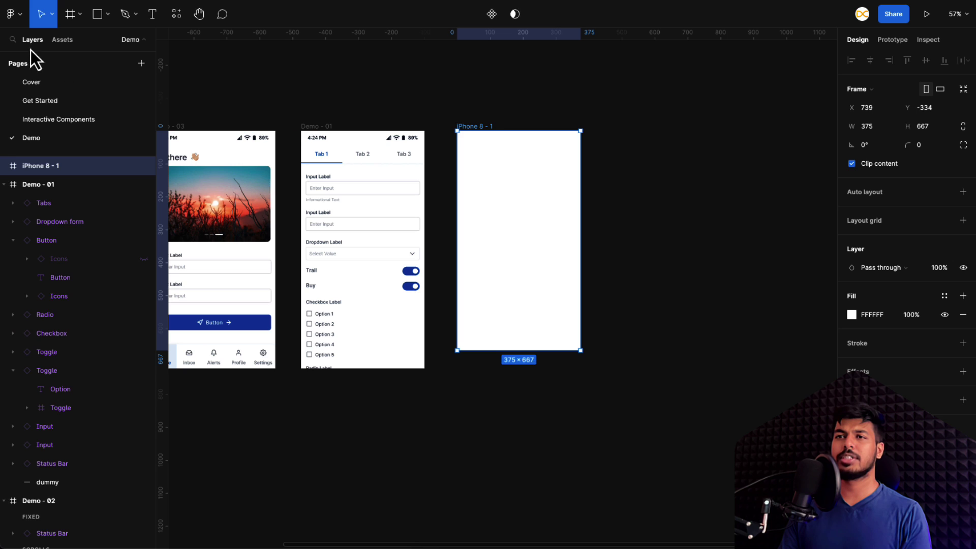
Step: Show the Assets panel and browse the kit's local components
{"action": "left_click", "coordinate": [61, 41]}
{"action": "scroll", "coordinate": [96, 188], "scroll_direction": "down", "scroll_amount": 8}
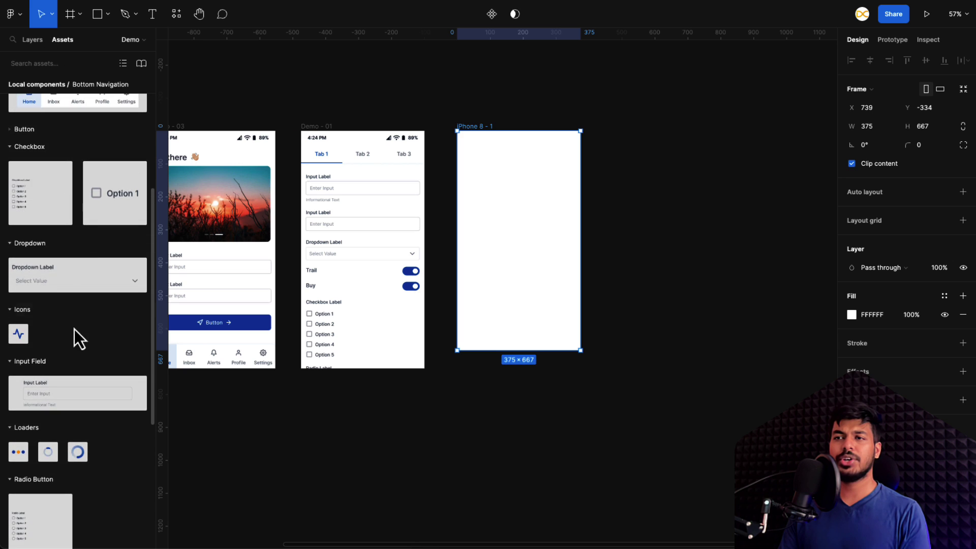
{"action": "scroll", "coordinate": [74, 335], "scroll_direction": "up", "scroll_amount": 5}
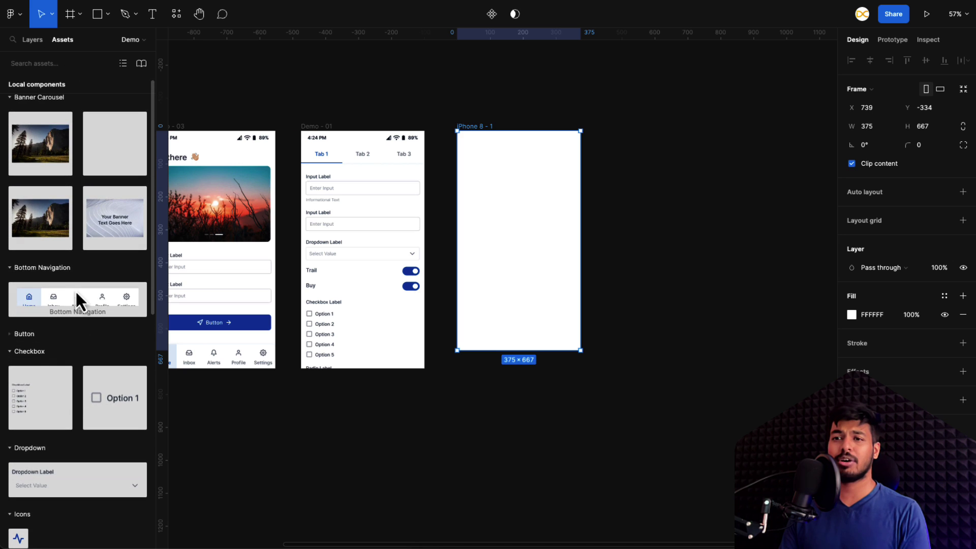
{"action": "scroll", "coordinate": [76, 303], "scroll_direction": "down", "scroll_amount": 8}
{"action": "scroll", "coordinate": [76, 335], "scroll_direction": "up", "scroll_amount": 5}
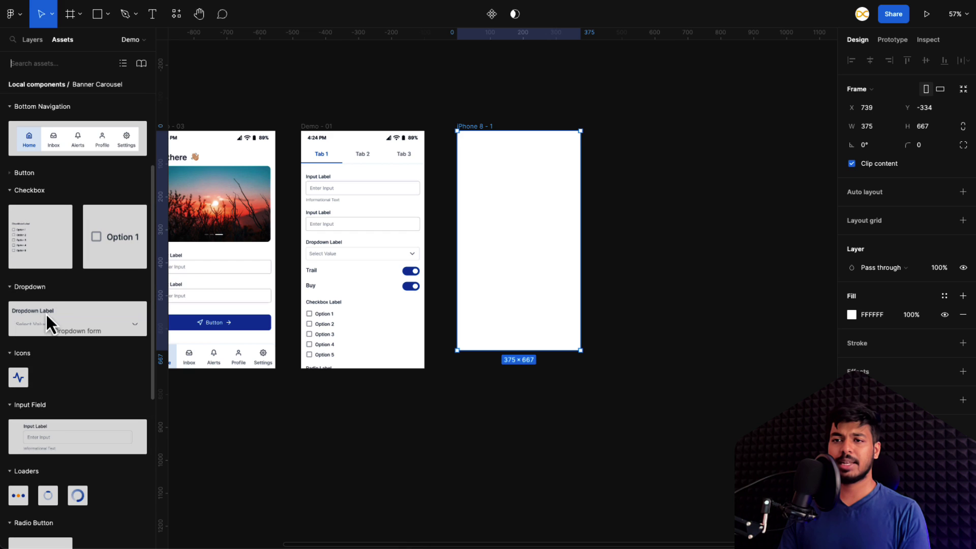
Step: Place a Dropdown form in the iPhone frame at X 15 with 3 options, shown expanded
{"action": "left_click_drag", "start_coordinate": [32, 328], "coordinate": [492, 224]}
{"action": "scroll", "coordinate": [549, 227], "scroll_direction": "up", "scroll_amount": 5}
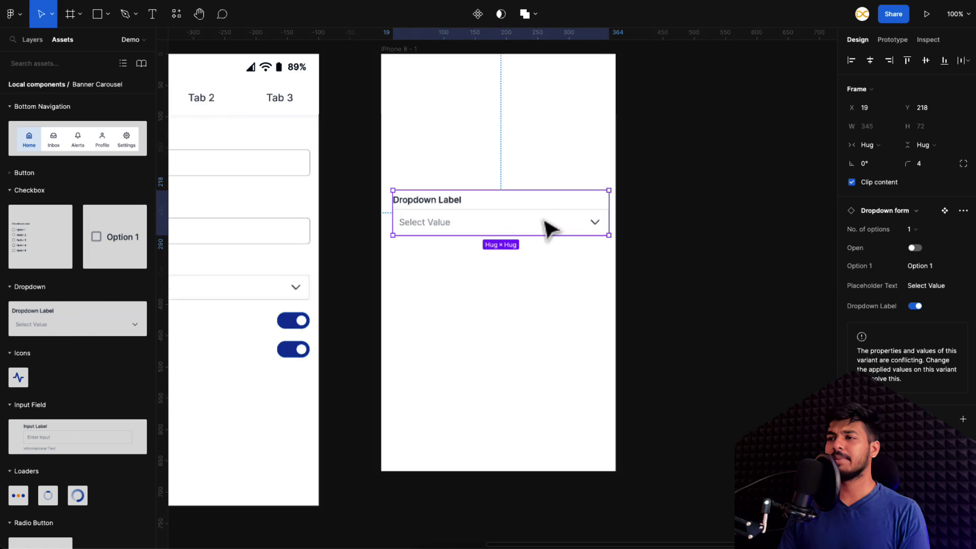
{"action": "key", "text": "Left"}
{"action": "key", "text": "Left"}
{"action": "key", "text": "Left"}
{"action": "key", "text": "Left"}
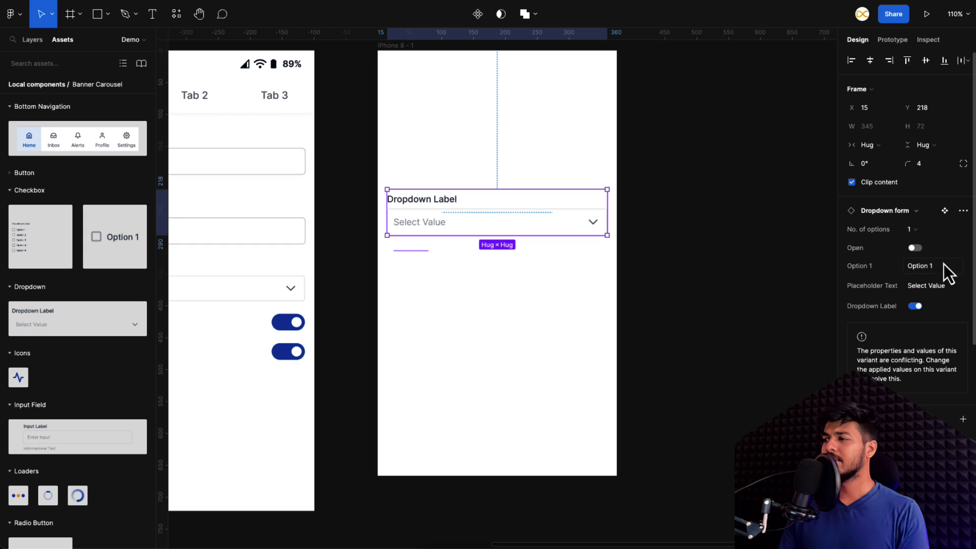
{"action": "left_click", "coordinate": [923, 233]}
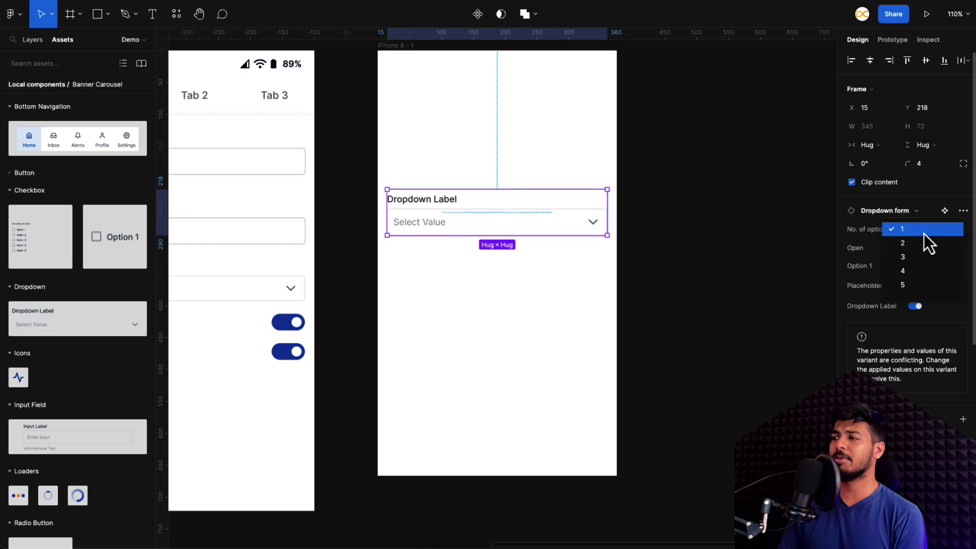
{"action": "left_click", "coordinate": [911, 264]}
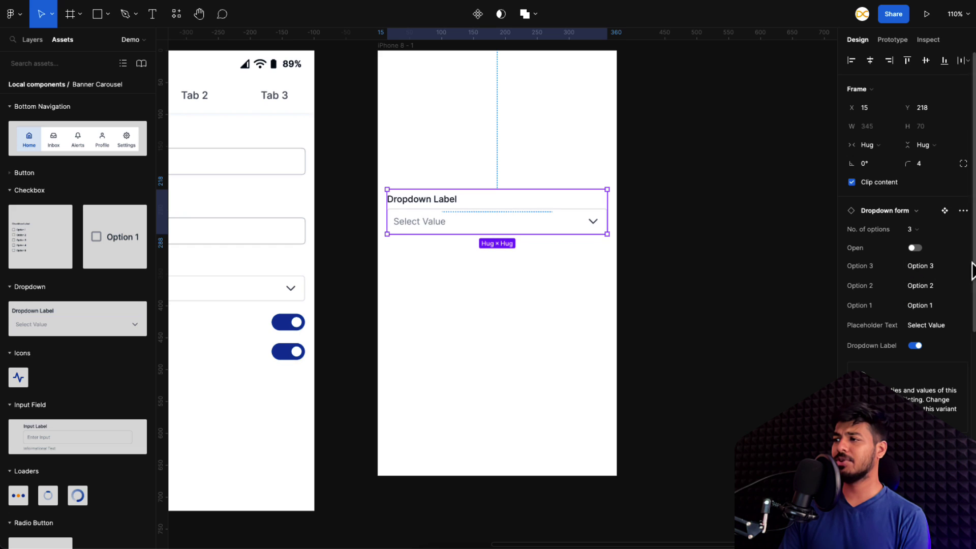
{"action": "left_click", "coordinate": [913, 251]}
{"action": "left_click", "coordinate": [913, 252]}
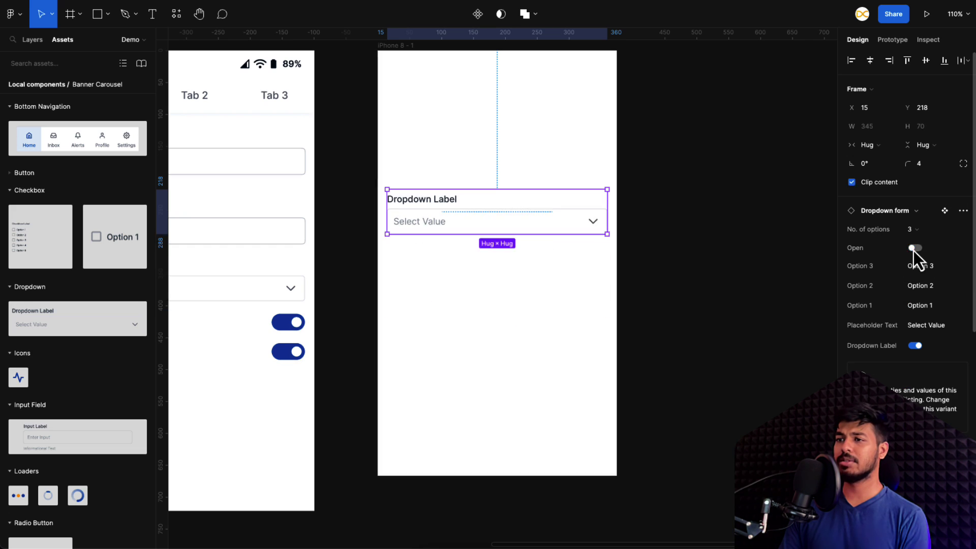
{"action": "double_click", "coordinate": [918, 252]}
{"action": "left_click", "coordinate": [918, 251]}
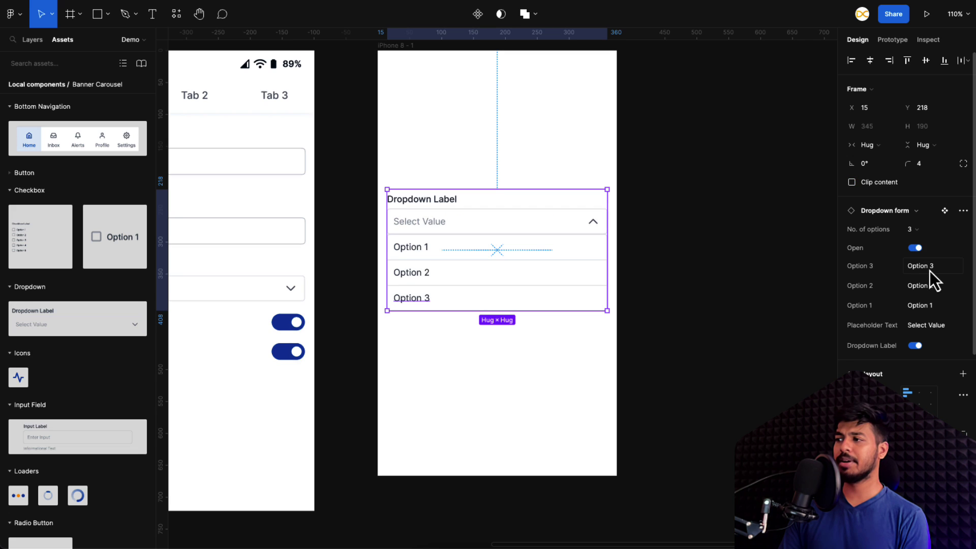
Step: Rename the options to Gold and Platinum, set placeholder 'Select your choice', and keep the label visible
{"action": "left_click", "coordinate": [929, 272]}
{"action": "type", "text": "Gold"}
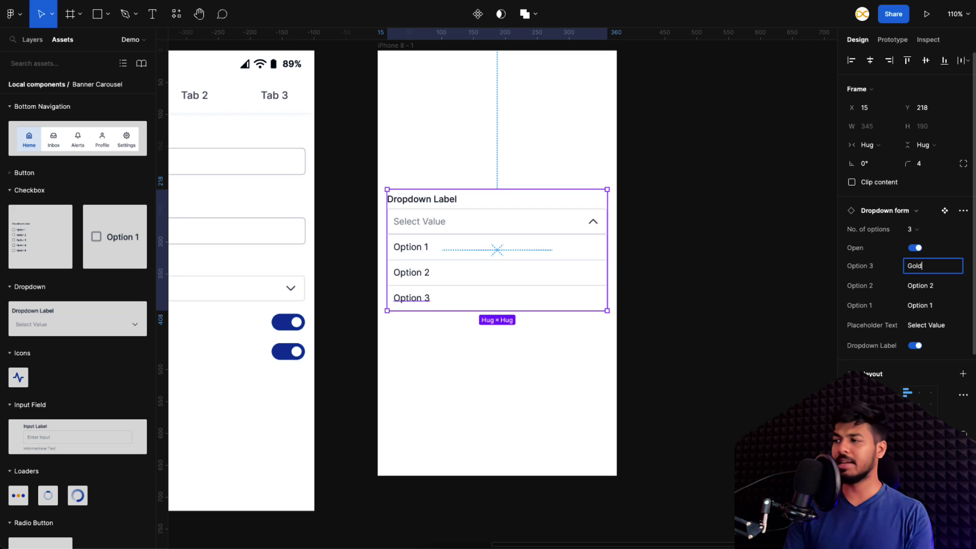
{"action": "key", "text": "Tab"}
{"action": "type", "text": "Plato"}
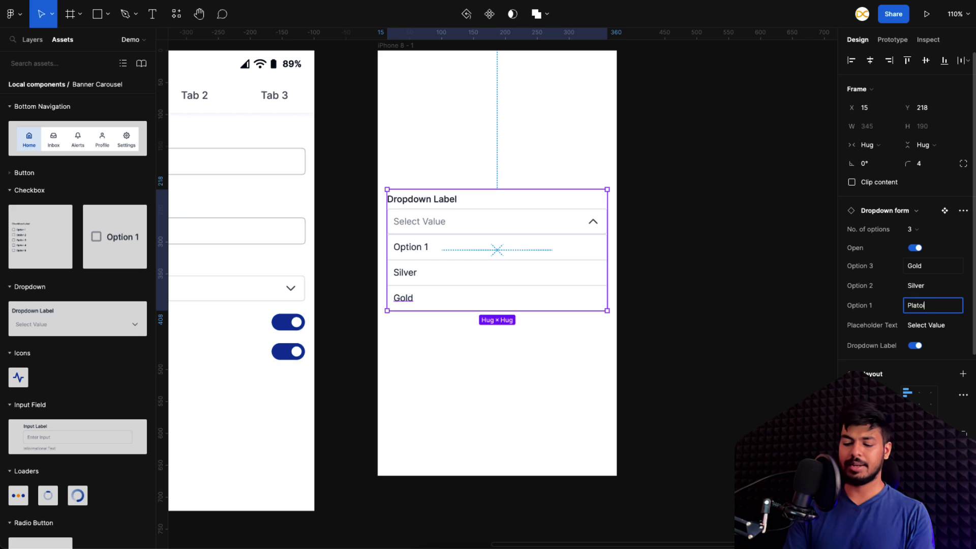
{"action": "type", "text": "inum"}
{"action": "key", "text": "Tab"}
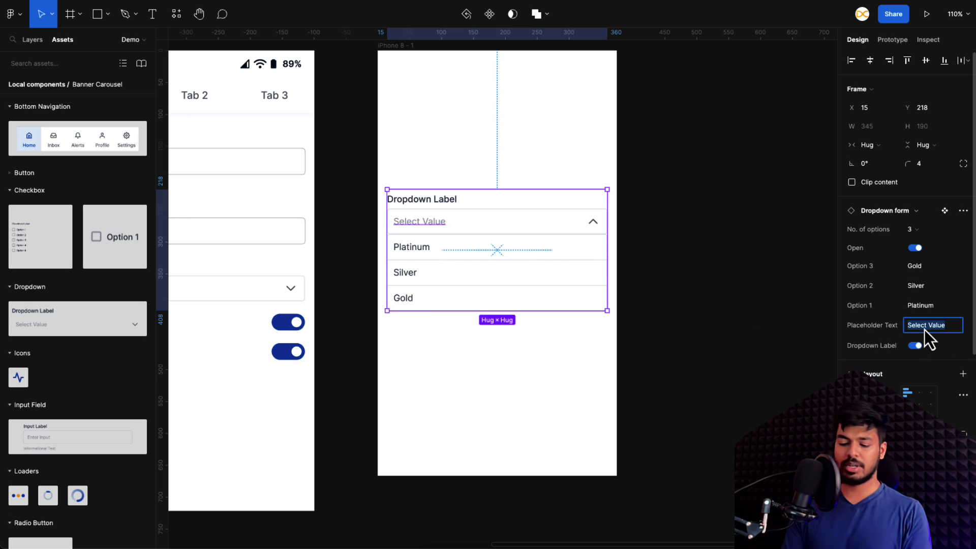
{"action": "type", "text": "Select your c"}
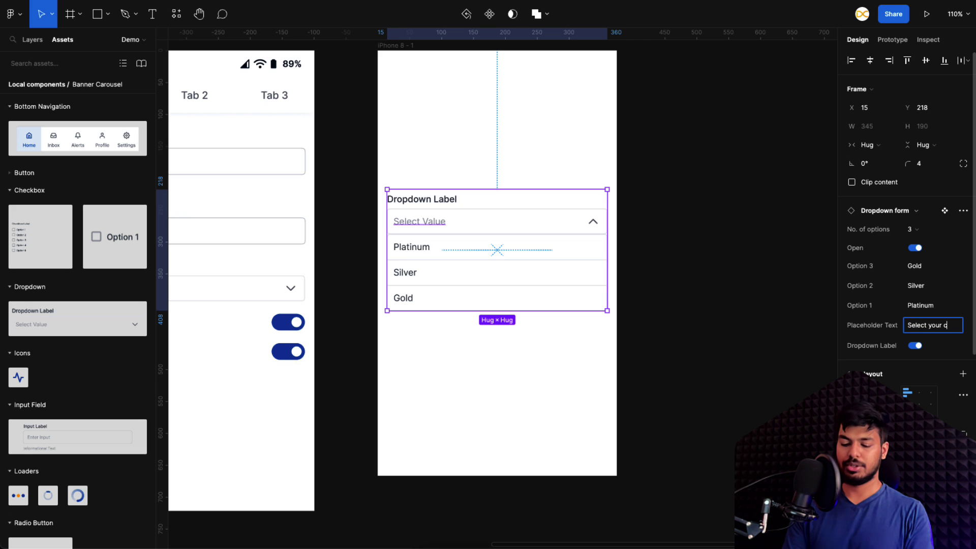
{"action": "type", "text": "hoice"}
{"action": "key", "text": "Tab"}
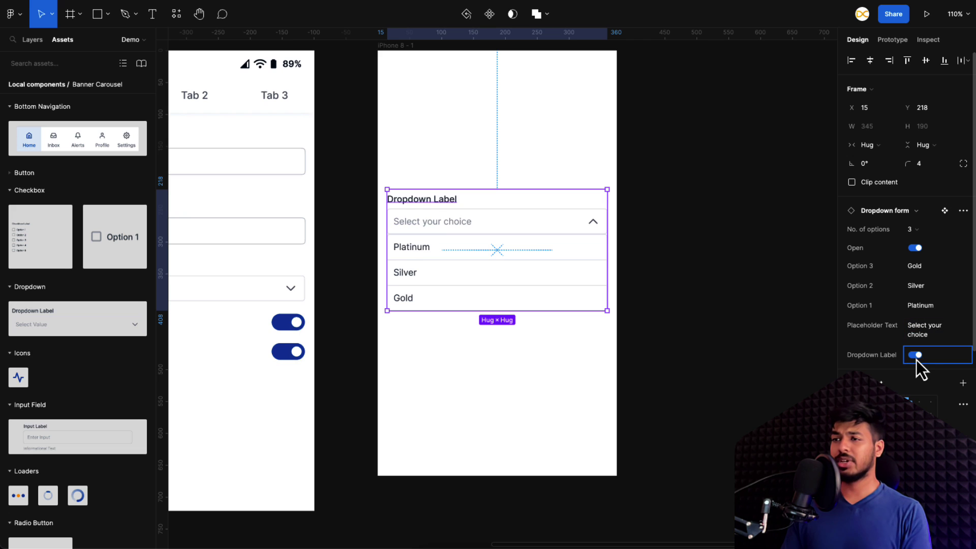
{"action": "left_click", "coordinate": [915, 355]}
{"action": "left_click", "coordinate": [916, 358]}
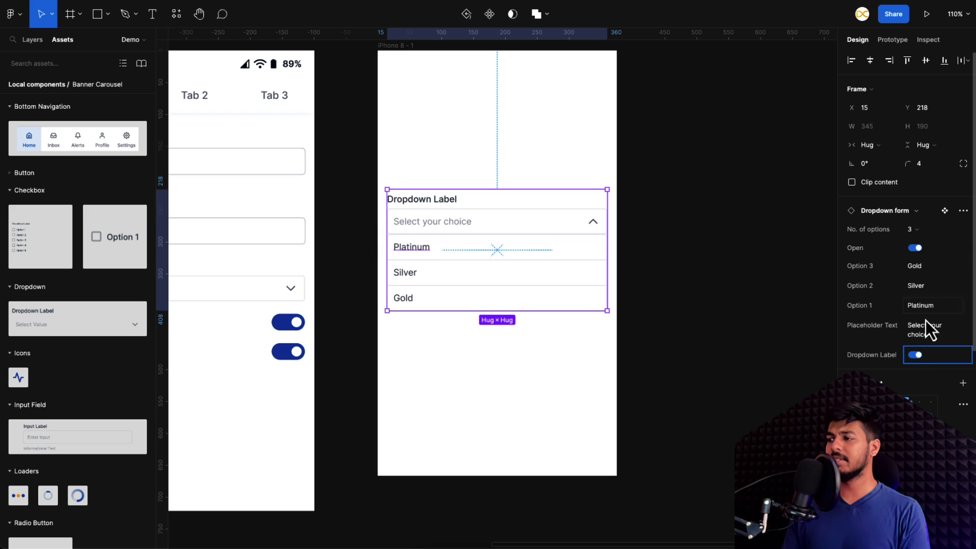
Step: Collapse the dropdown's option list and select the iPhone 8 - 1 frame
{"action": "left_click", "coordinate": [703, 320]}
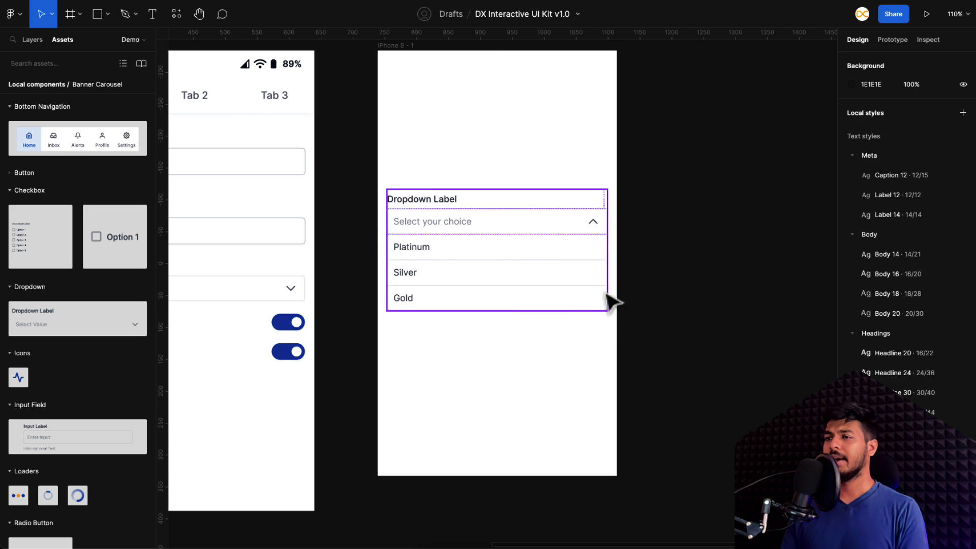
{"action": "left_click", "coordinate": [606, 299]}
{"action": "left_click", "coordinate": [915, 248]}
{"action": "left_click", "coordinate": [403, 54]}
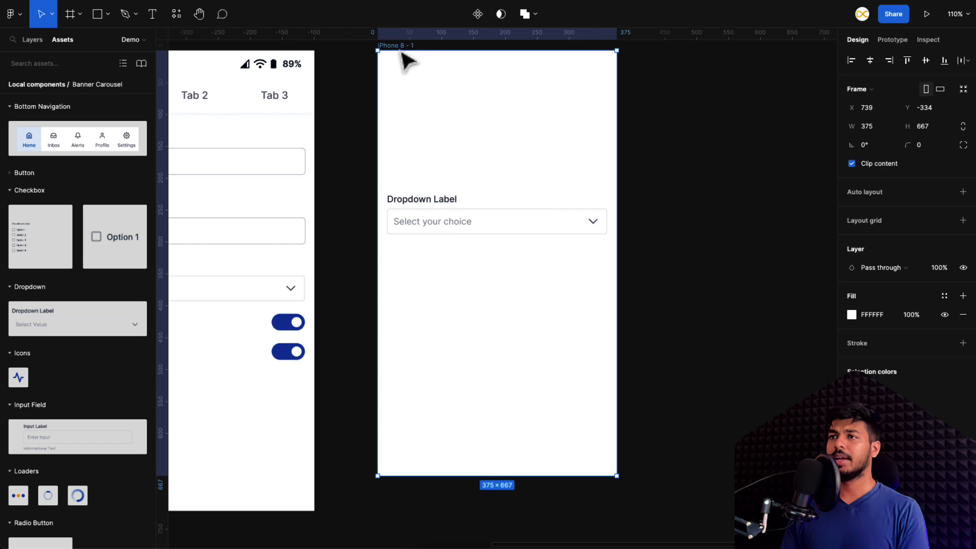
Step: Preview the frame as a prototype, picking Platinum, Gold and Silver, then return to the editor
{"action": "left_click", "coordinate": [926, 14]}
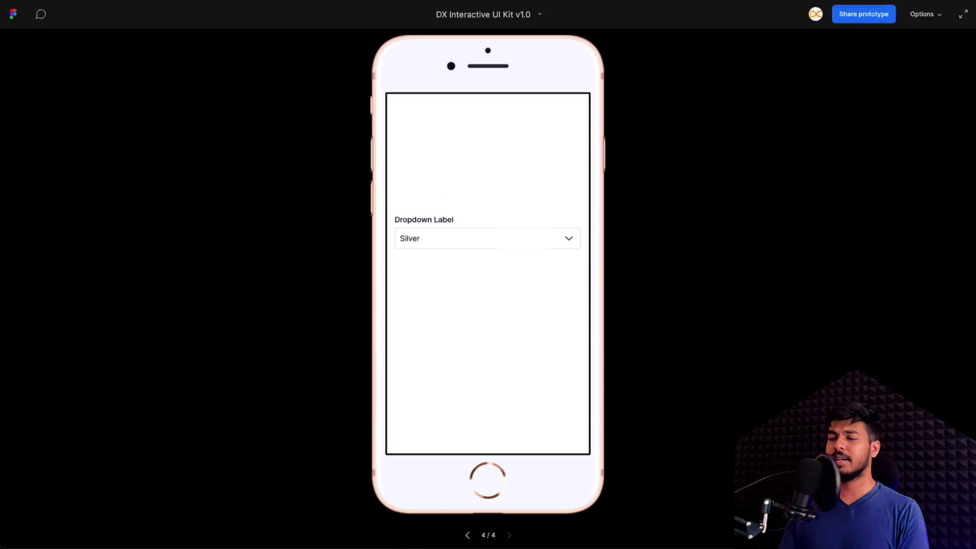
{"action": "left_click", "coordinate": [519, 239]}
{"action": "left_click", "coordinate": [429, 259]}
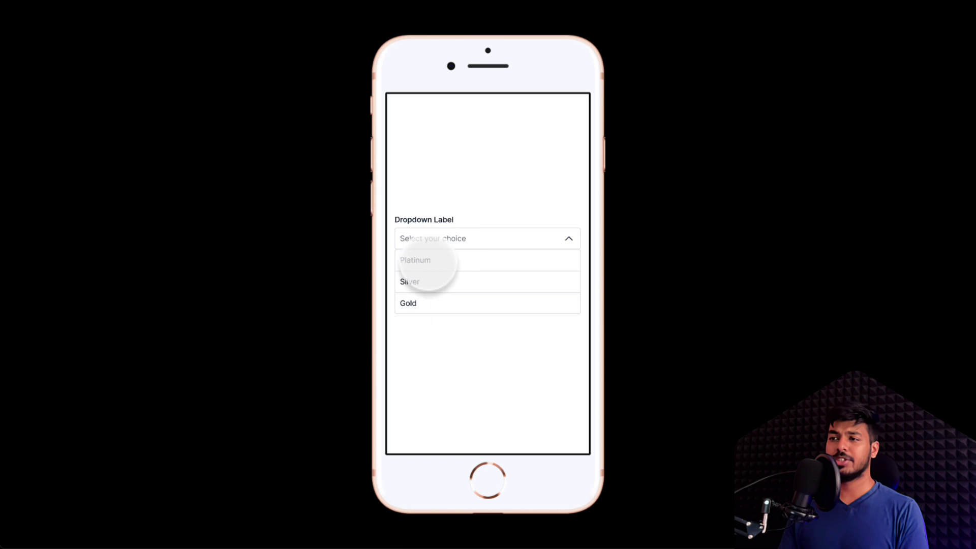
{"action": "left_click", "coordinate": [460, 240]}
{"action": "left_click", "coordinate": [425, 304]}
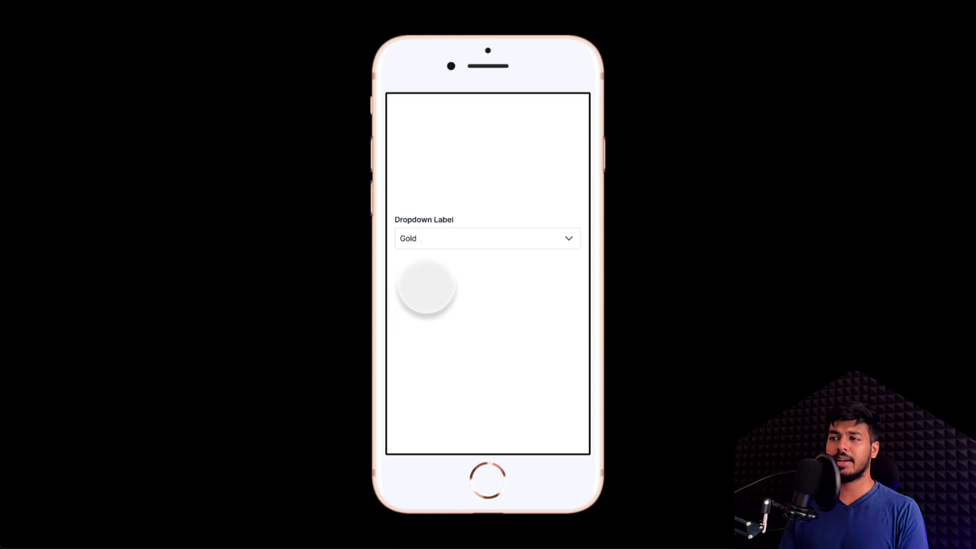
{"action": "left_click", "coordinate": [447, 243]}
{"action": "left_click", "coordinate": [438, 282]}
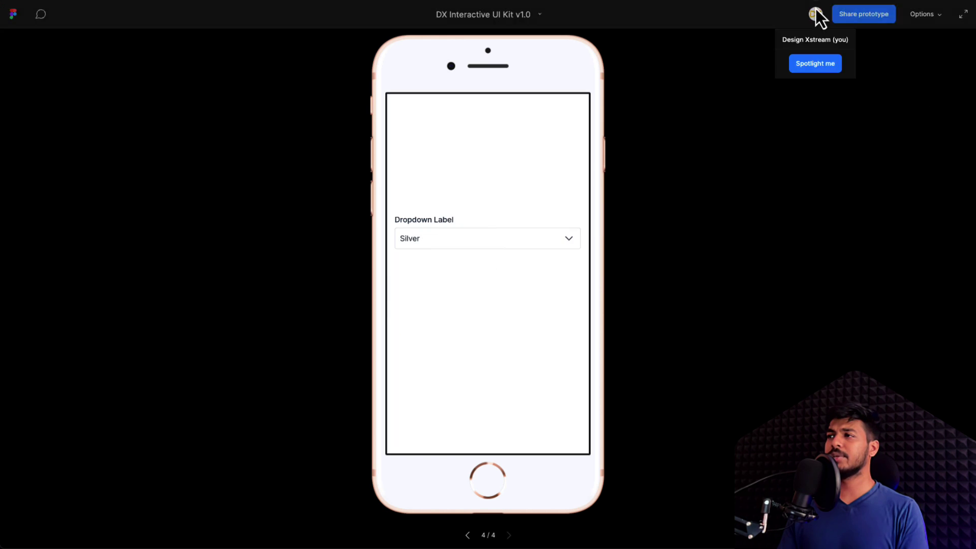
{"action": "key", "text": "ctrl+w"}
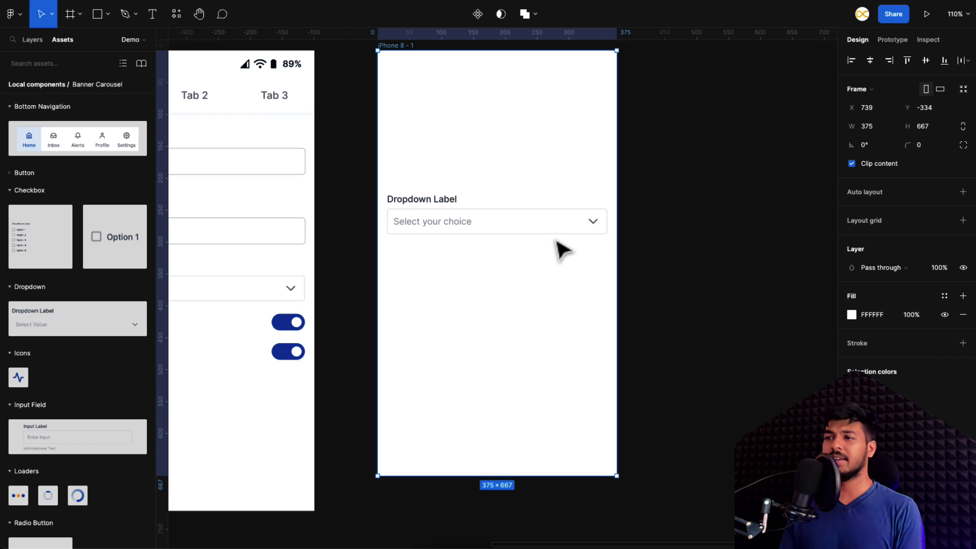
Step: Place a Bottom Navigation bar in the iPhone frame, aligned with its left edge
{"action": "left_click", "coordinate": [511, 253]}
{"action": "left_click", "coordinate": [508, 227]}
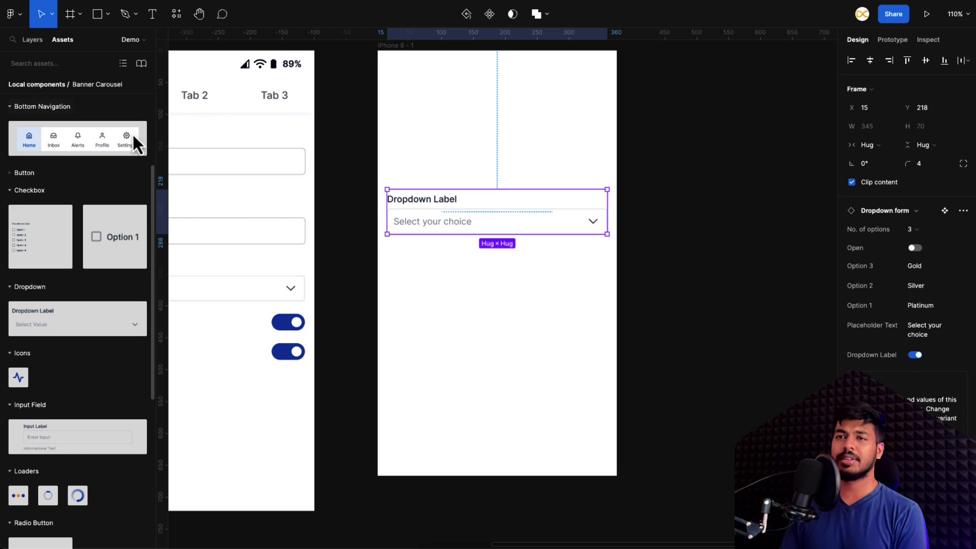
{"action": "scroll", "coordinate": [112, 154], "scroll_direction": "up", "scroll_amount": 3}
{"action": "left_click", "coordinate": [163, 292]}
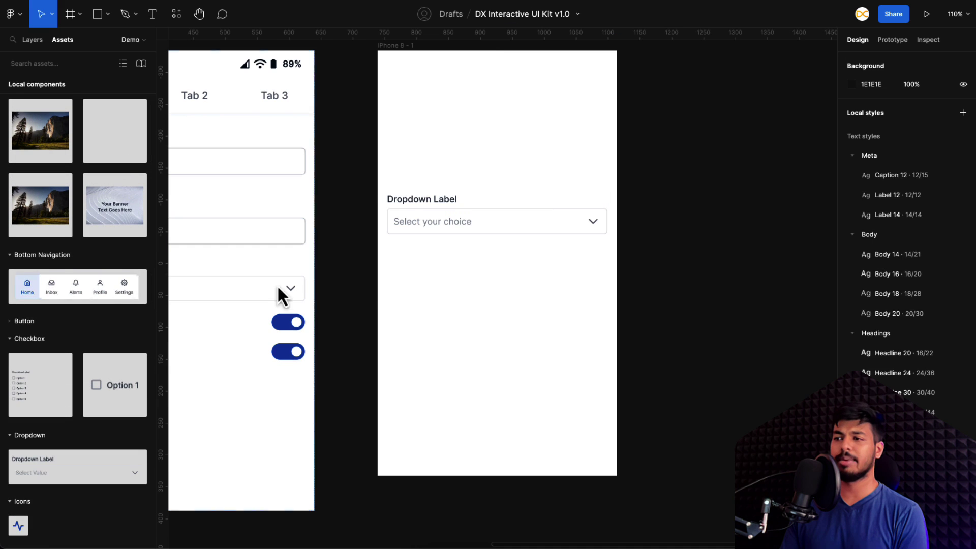
{"action": "left_click_drag", "start_coordinate": [279, 288], "coordinate": [471, 333]}
{"action": "left_click_drag", "start_coordinate": [543, 351], "coordinate": [516, 349]}
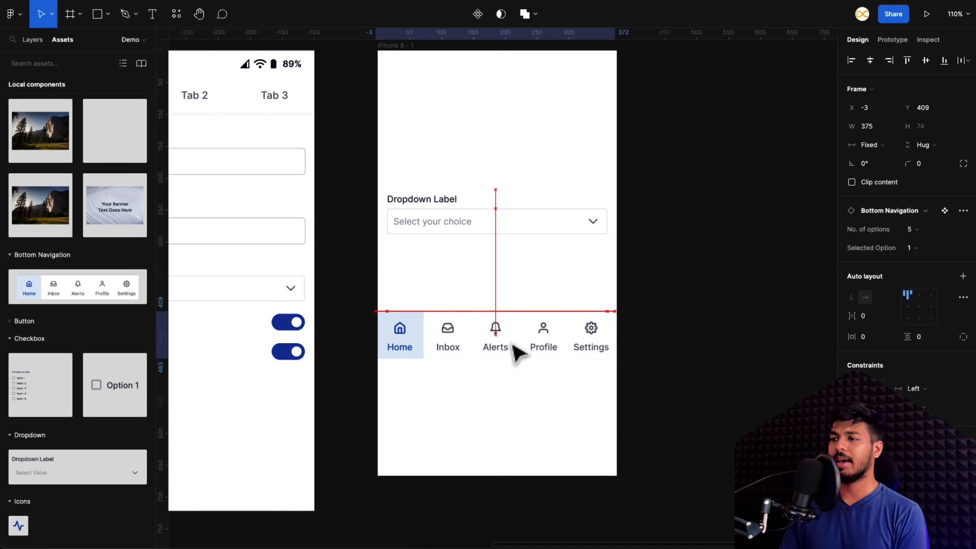
Step: Reduce the navigation to three items and make Alerts the active item
{"action": "left_click", "coordinate": [921, 233]}
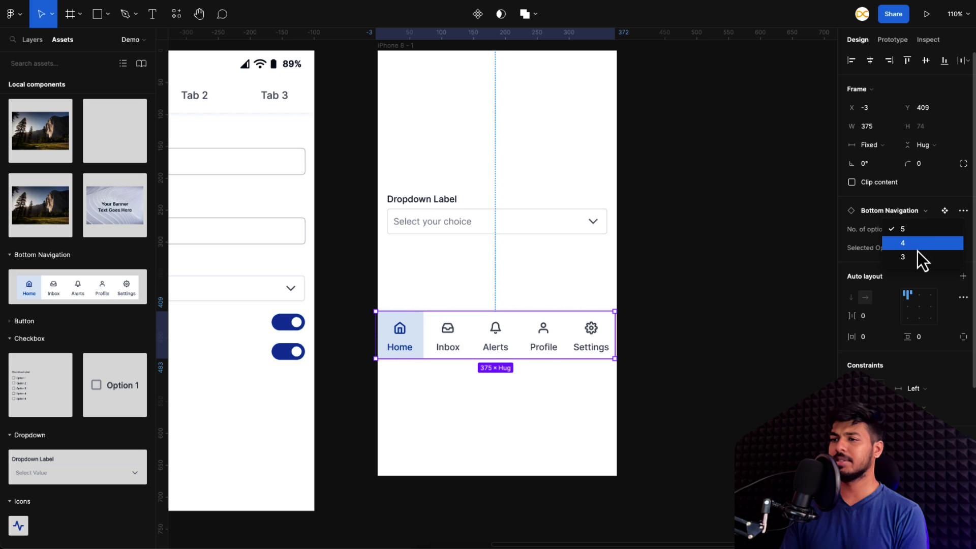
{"action": "left_click", "coordinate": [916, 244]}
{"action": "left_click", "coordinate": [913, 236]}
{"action": "left_click", "coordinate": [911, 244]}
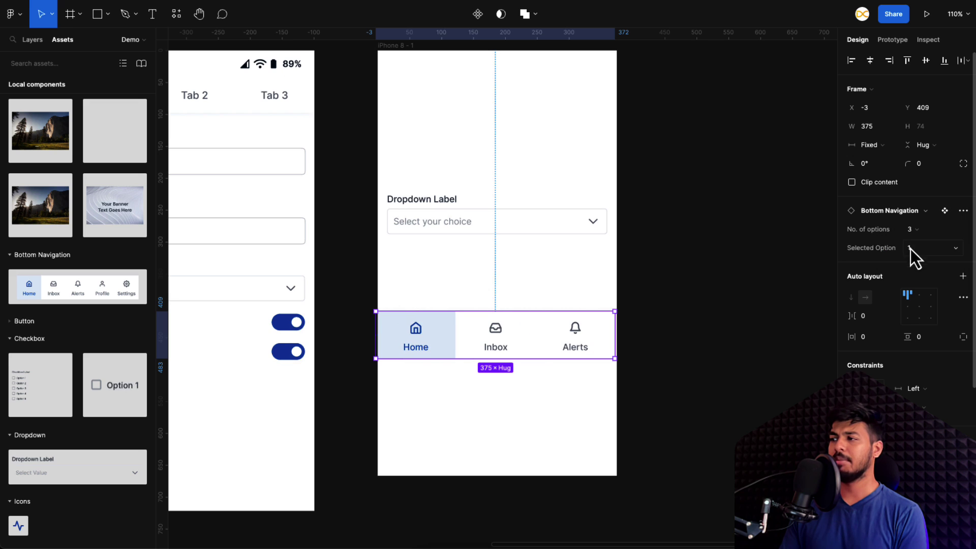
{"action": "left_click", "coordinate": [912, 249]}
{"action": "left_click", "coordinate": [907, 277]}
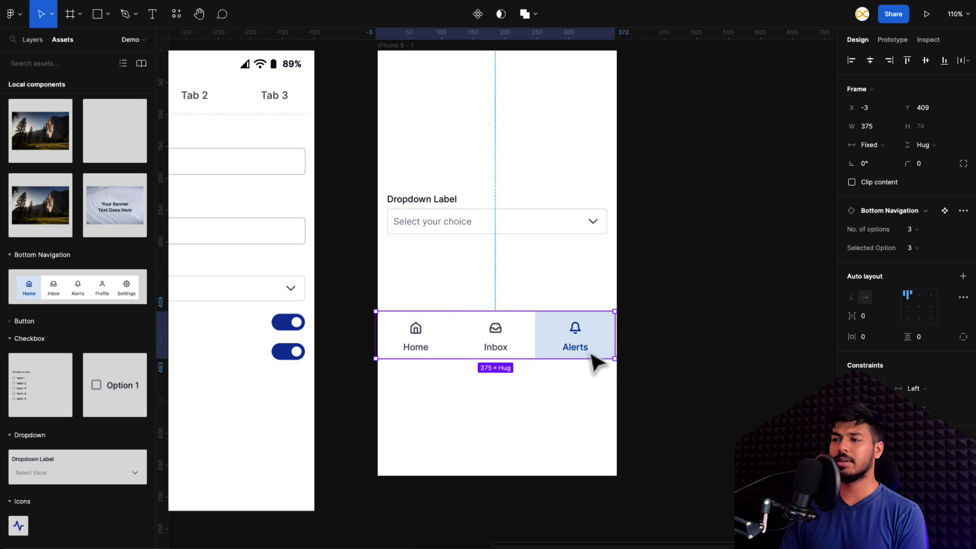
{"action": "left_click", "coordinate": [669, 365]}
Step: Place a Banner Carousel in the iPhone frame and resize it to 321×214
{"action": "scroll", "coordinate": [66, 351], "scroll_direction": "down", "scroll_amount": 1}
{"action": "scroll", "coordinate": [66, 351], "scroll_direction": "up", "scroll_amount": 2}
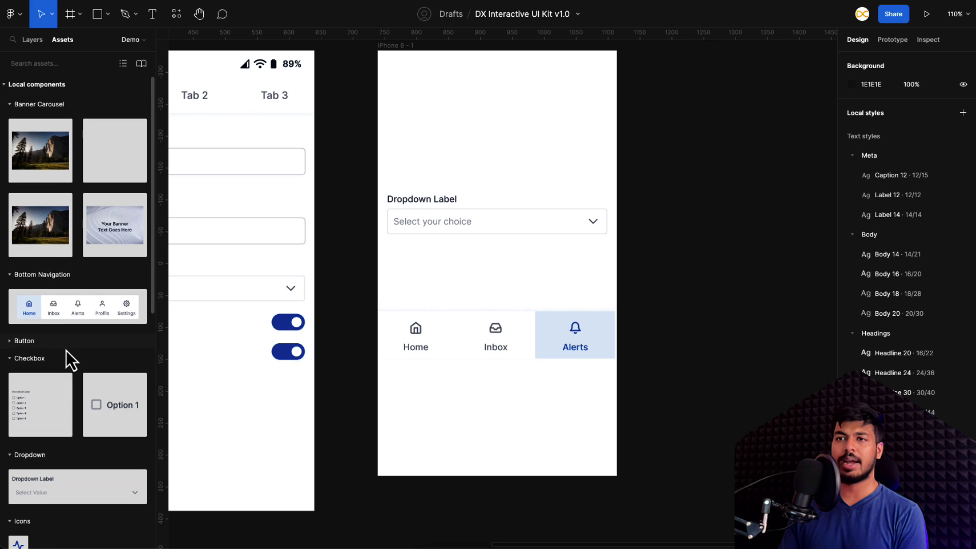
{"action": "scroll", "coordinate": [66, 350], "scroll_direction": "down", "scroll_amount": 3}
{"action": "scroll", "coordinate": [66, 348], "scroll_direction": "up", "scroll_amount": 3}
{"action": "left_click_drag", "start_coordinate": [33, 156], "coordinate": [492, 148]}
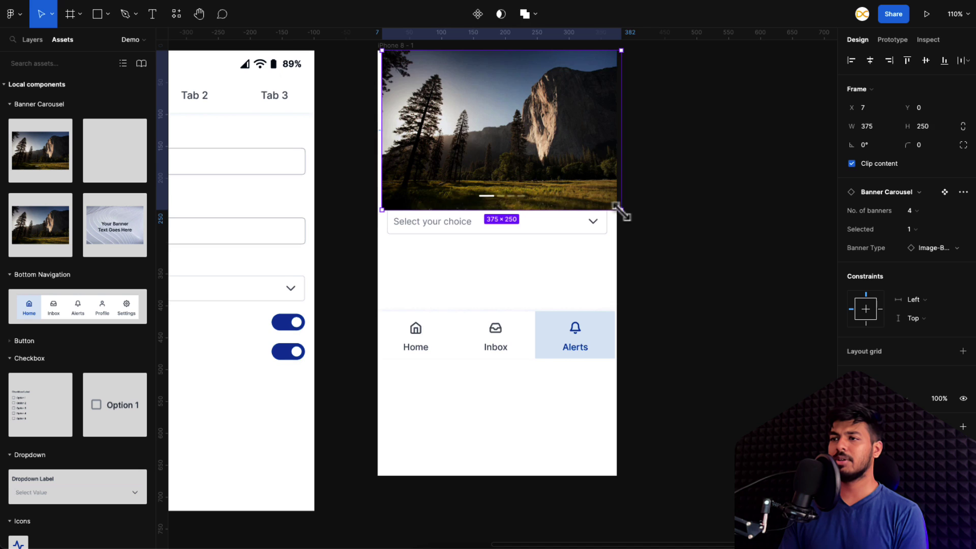
{"action": "left_click_drag", "start_coordinate": [621, 210], "coordinate": [587, 187]}
{"action": "mouse_move", "coordinate": [531, 160]}
{"action": "left_mouse_down"}
{"action": "mouse_move", "coordinate": [541, 185]}
{"action": "mouse_move", "coordinate": [541, 175]}
{"action": "left_mouse_up"}
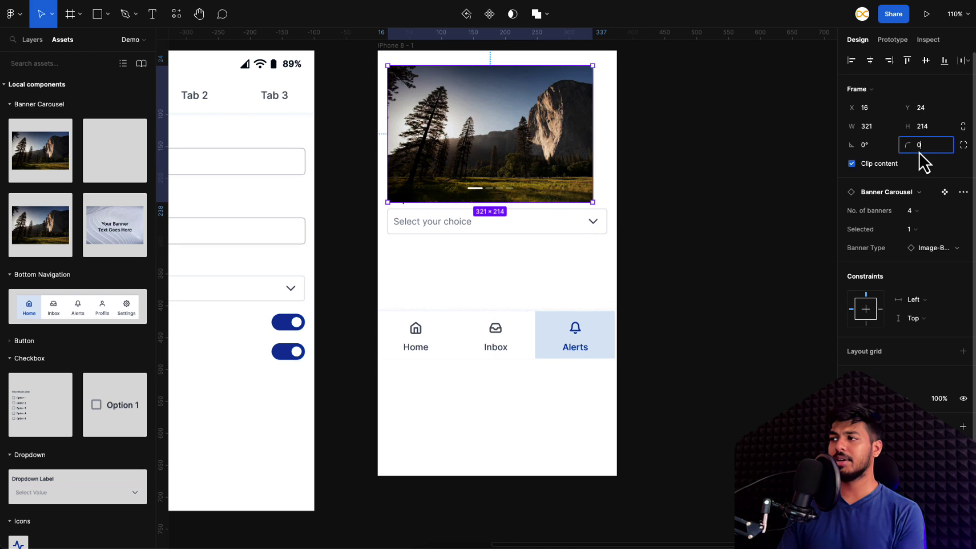
Step: Give the carousel a corner radius of 40 and move it down above the navigation bar
{"action": "type", "text": "10"}
{"action": "key", "text": "Return"}
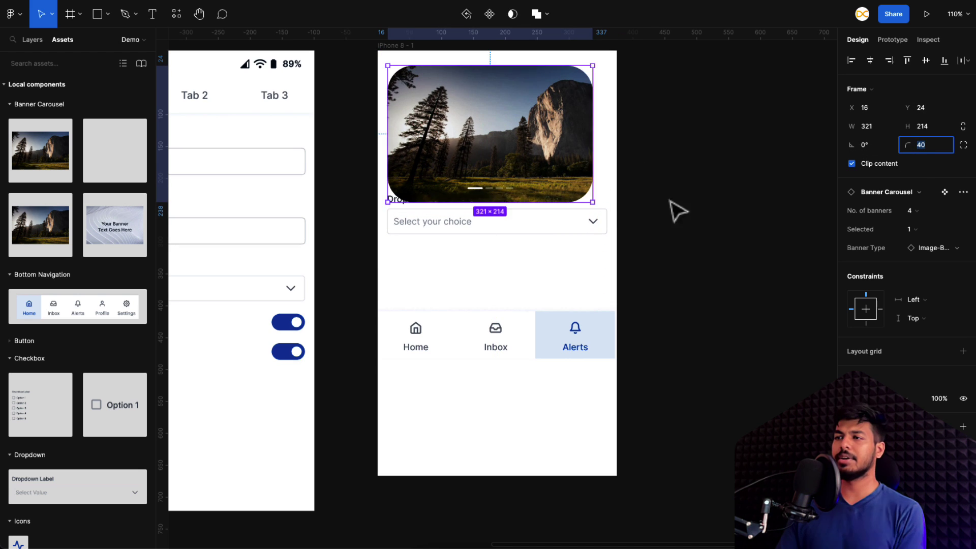
{"action": "left_click", "coordinate": [700, 215]}
{"action": "left_click_drag", "start_coordinate": [534, 171], "coordinate": [544, 257]}
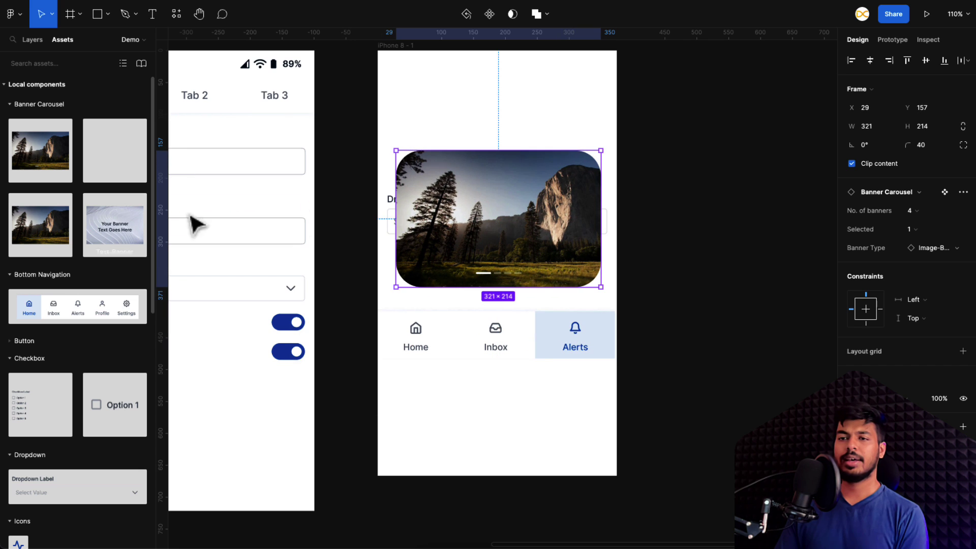
Step: Drop the Tabs component at the frame's top, turn icons off, and use two tabs with Tab 2 selected
{"action": "scroll", "coordinate": [92, 342], "scroll_direction": "down", "scroll_amount": 5}
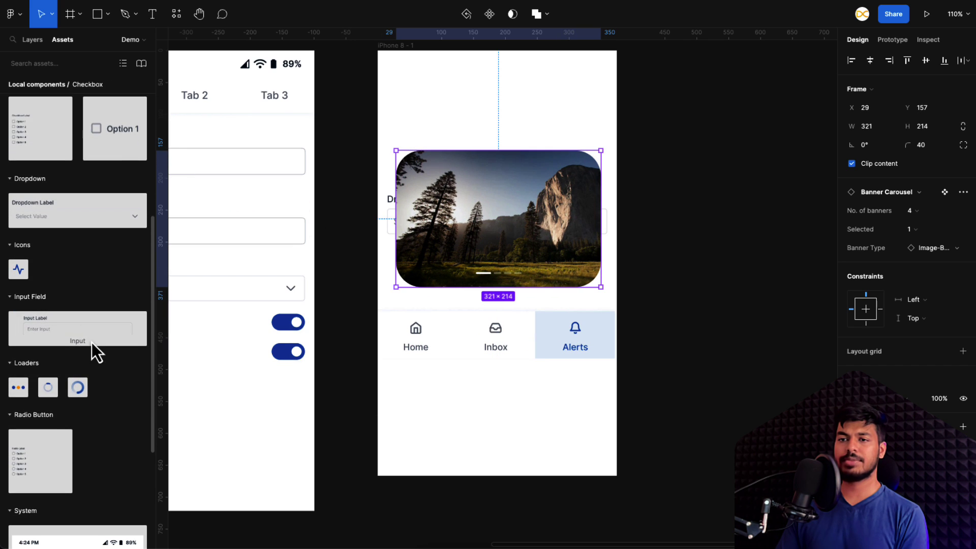
{"action": "scroll", "coordinate": [52, 377], "scroll_direction": "down", "scroll_amount": 4}
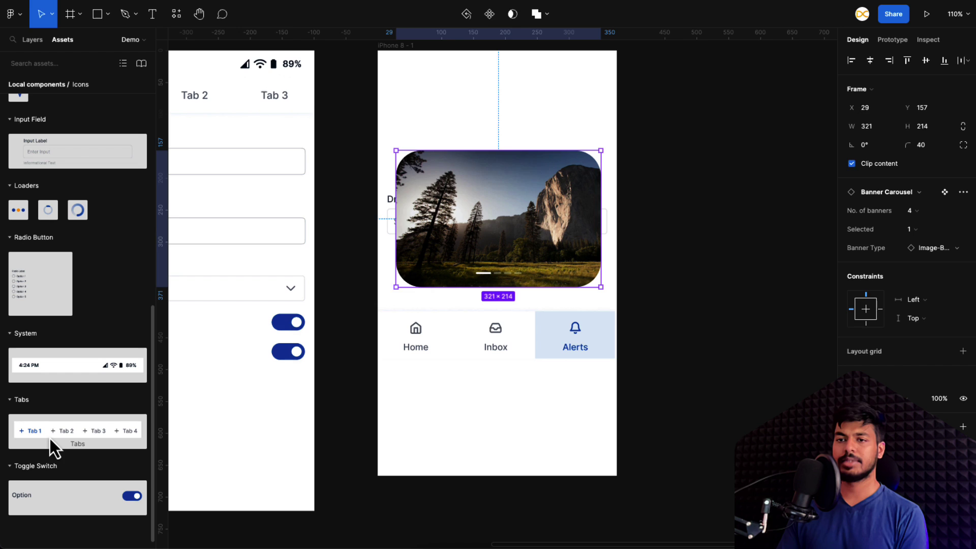
{"action": "left_click_drag", "start_coordinate": [50, 439], "coordinate": [507, 86]}
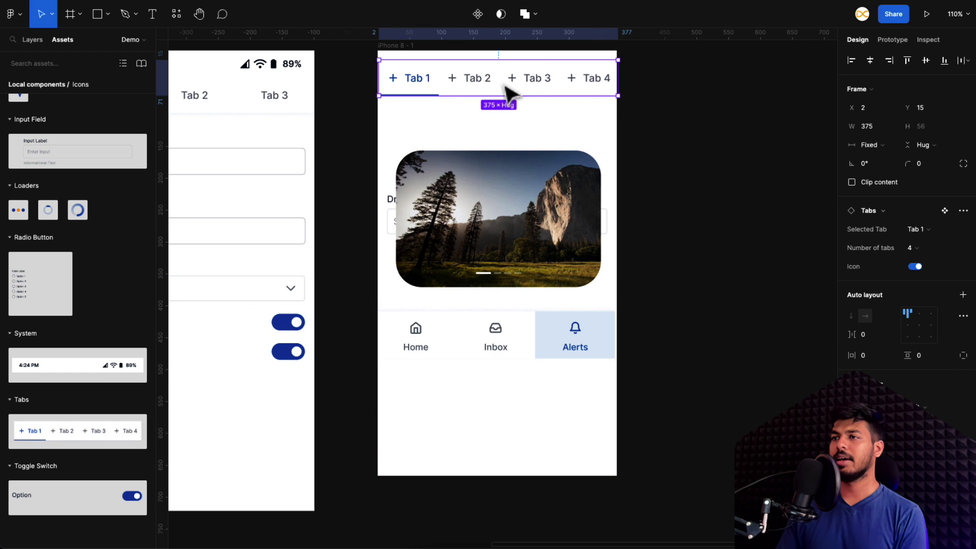
{"action": "left_click", "coordinate": [918, 270]}
{"action": "left_click", "coordinate": [916, 250]}
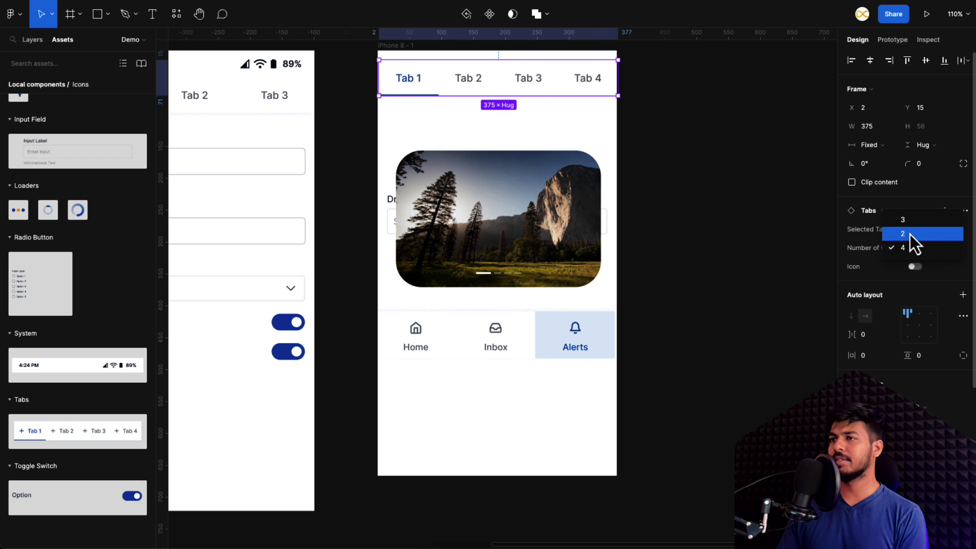
{"action": "left_click", "coordinate": [910, 234]}
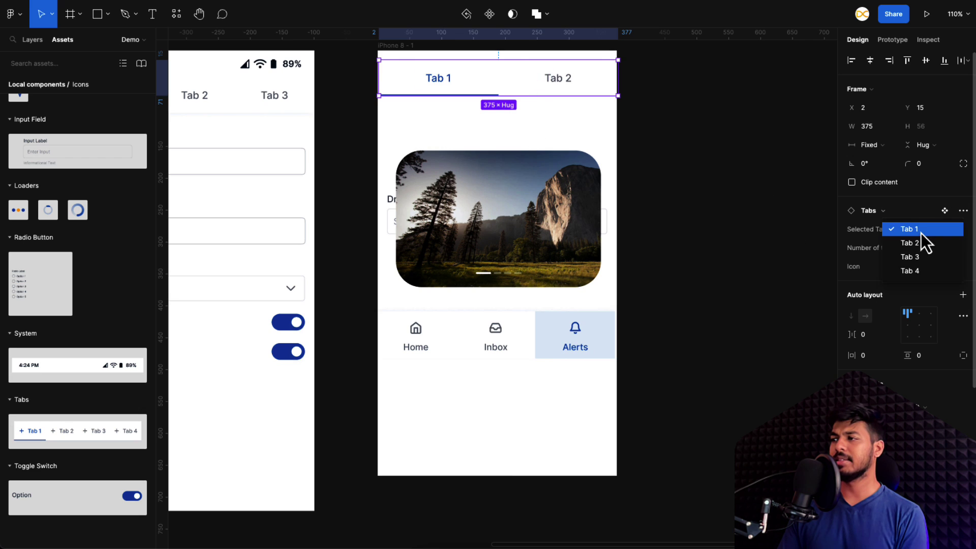
{"action": "left_click", "coordinate": [917, 244]}
{"action": "left_click", "coordinate": [676, 159]}
{"action": "scroll", "coordinate": [508, 254], "scroll_direction": "up", "scroll_amount": 2}
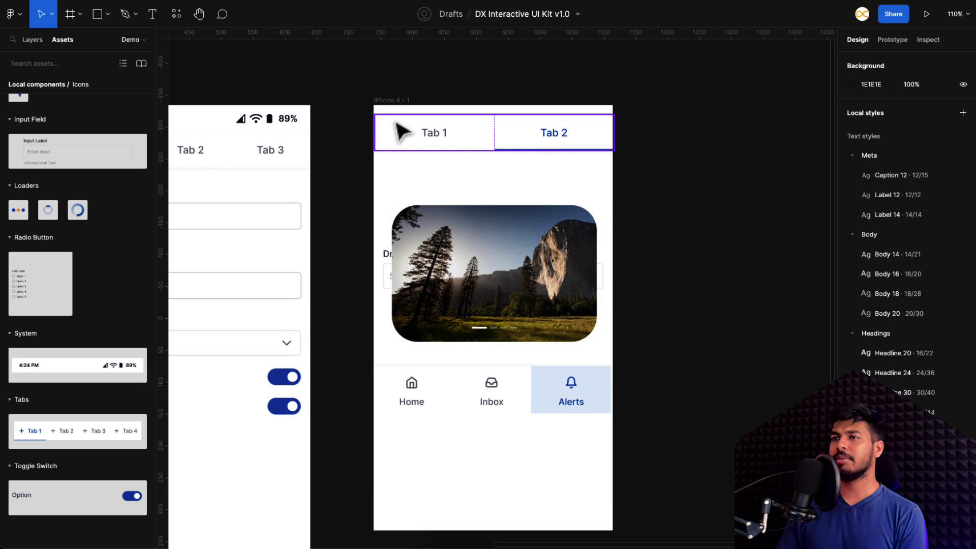
{"action": "left_click", "coordinate": [413, 140]}
{"action": "left_click", "coordinate": [928, 15]}
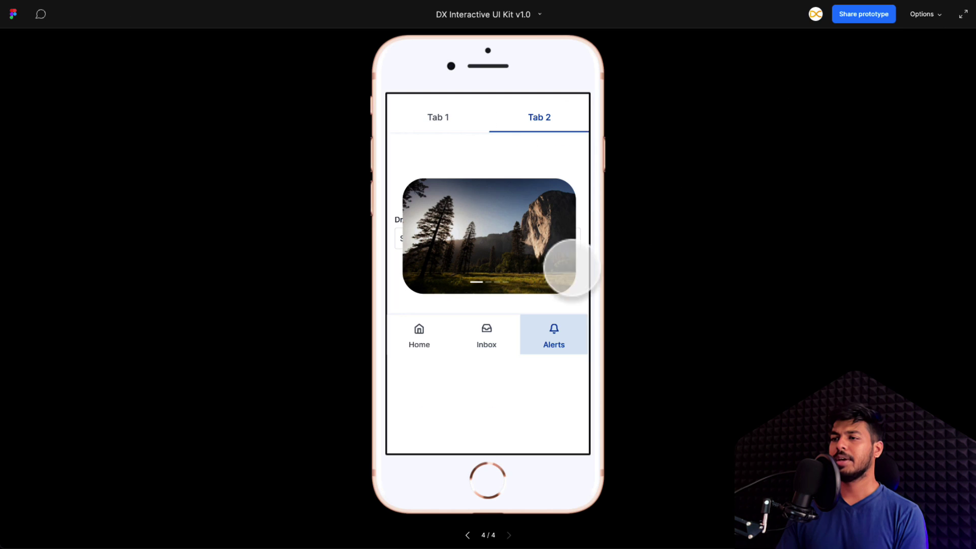
{"action": "left_click_drag", "start_coordinate": [567, 266], "coordinate": [464, 251]}
{"action": "left_click_drag", "start_coordinate": [540, 251], "coordinate": [511, 250]}
{"action": "left_click", "coordinate": [438, 118]}
{"action": "left_click", "coordinate": [540, 119]}
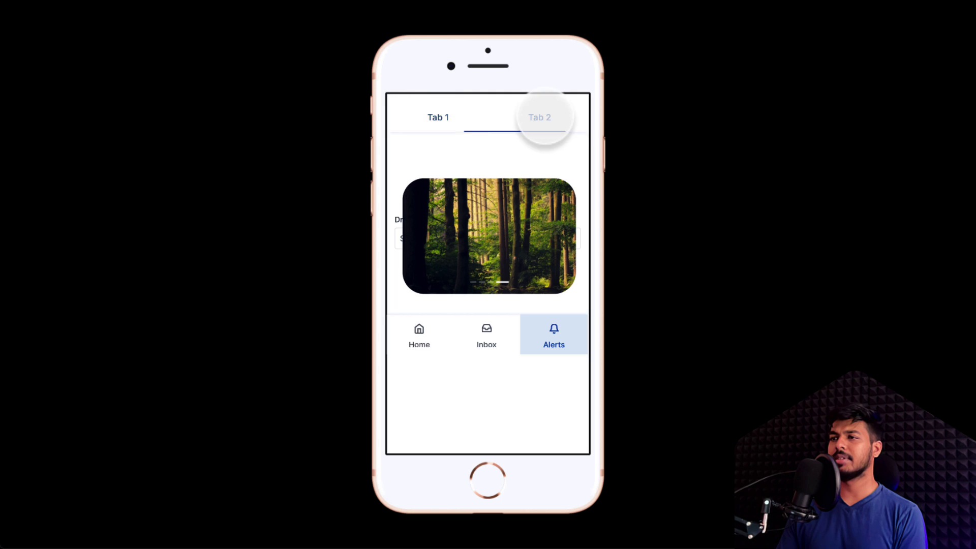
{"action": "left_click", "coordinate": [438, 119]}
{"action": "left_click", "coordinate": [474, 338]}
{"action": "left_click", "coordinate": [552, 339]}
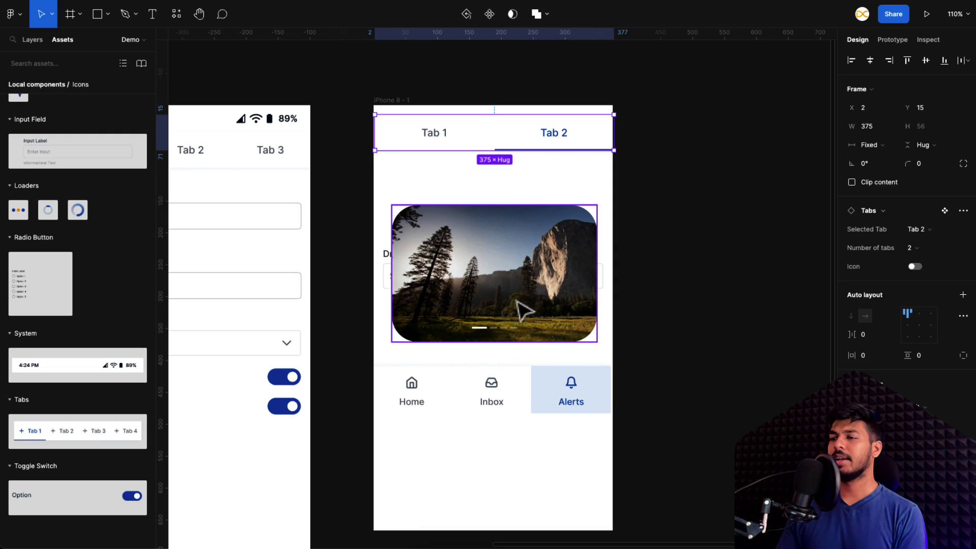
Step: Set the Banner Carousel to 2 banners, then swipe between them in the prototype preview
{"action": "left_click", "coordinate": [517, 301]}
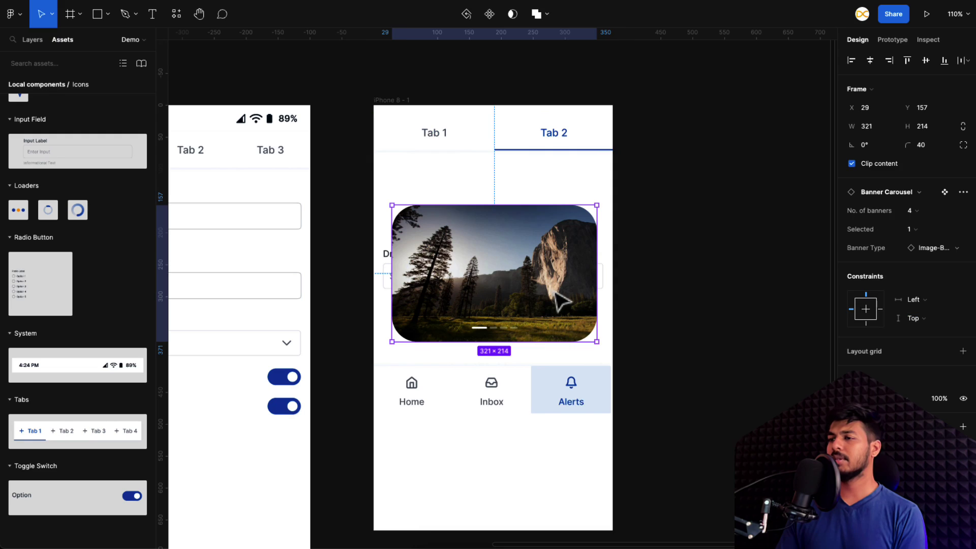
{"action": "left_click", "coordinate": [921, 214]}
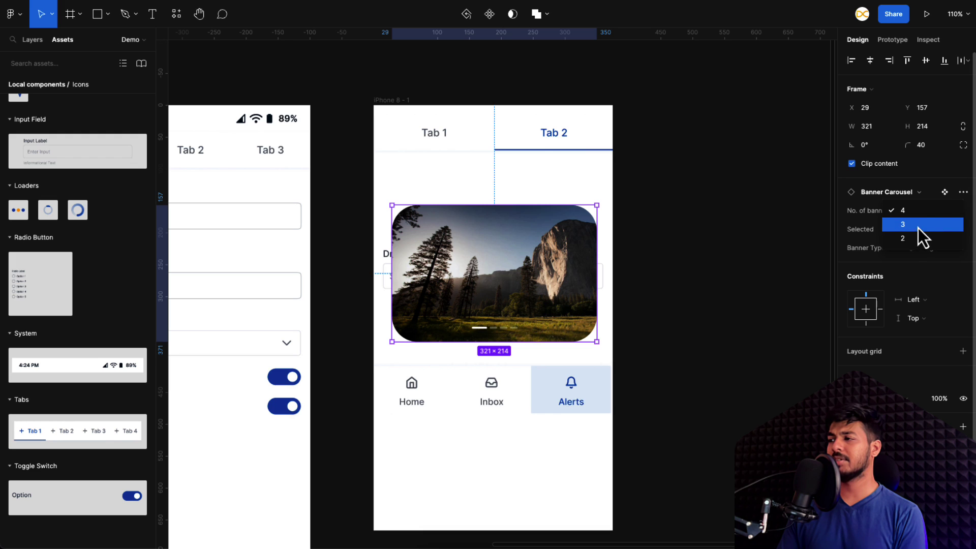
{"action": "left_click", "coordinate": [913, 238]}
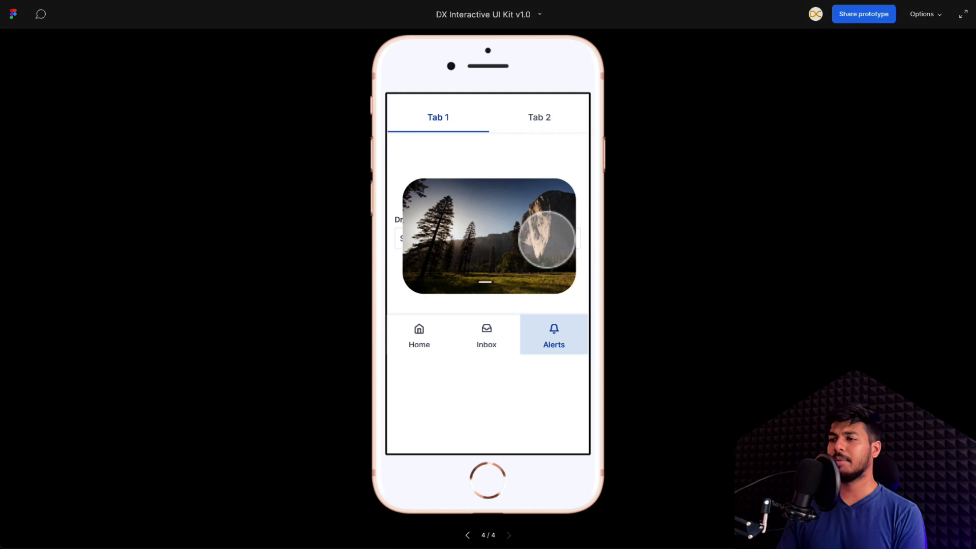
{"action": "left_click_drag", "start_coordinate": [540, 240], "coordinate": [463, 239]}
{"action": "left_click_drag", "start_coordinate": [543, 244], "coordinate": [462, 244]}
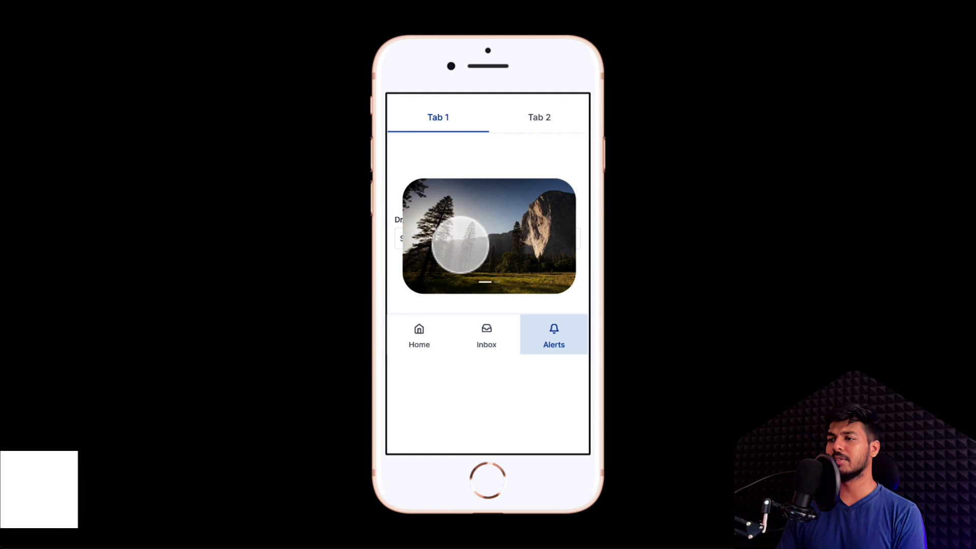